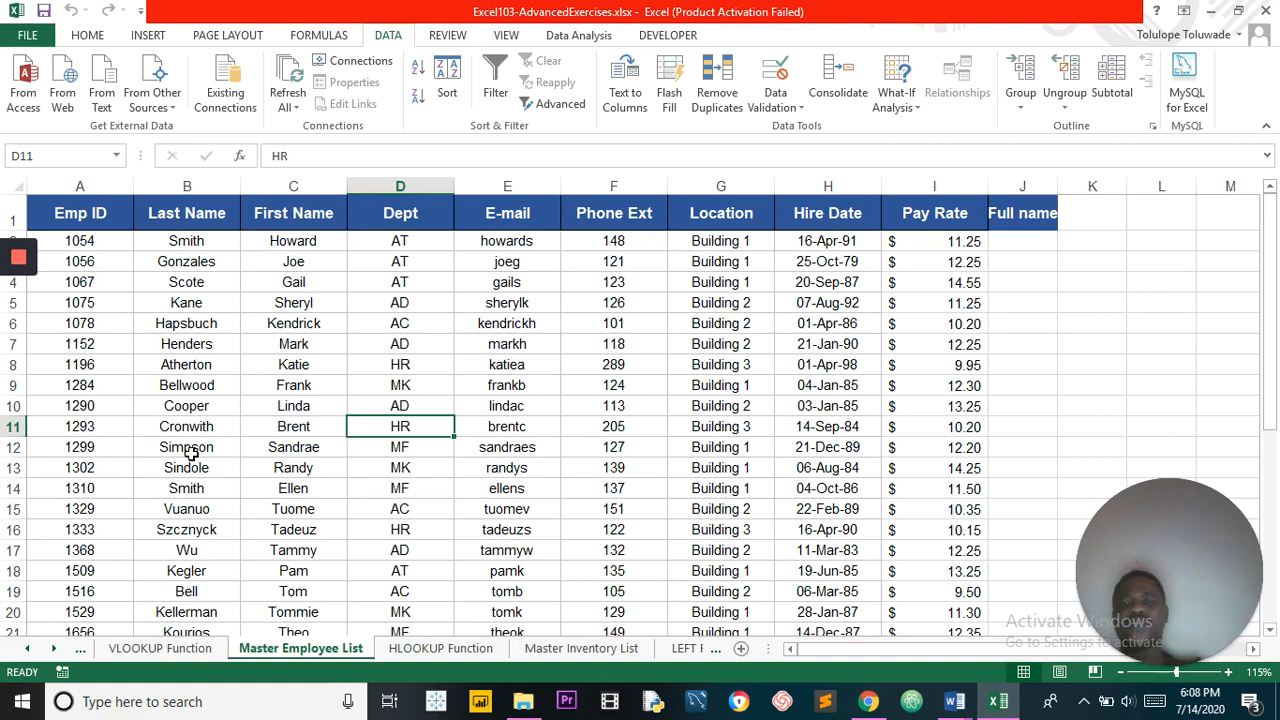
# Examine the VLOOKUP Function and Master Employee List sheets, comparing the columns to fill with the source table.
pyautogui.click(160, 648)
pyautogui.click(449, 491)
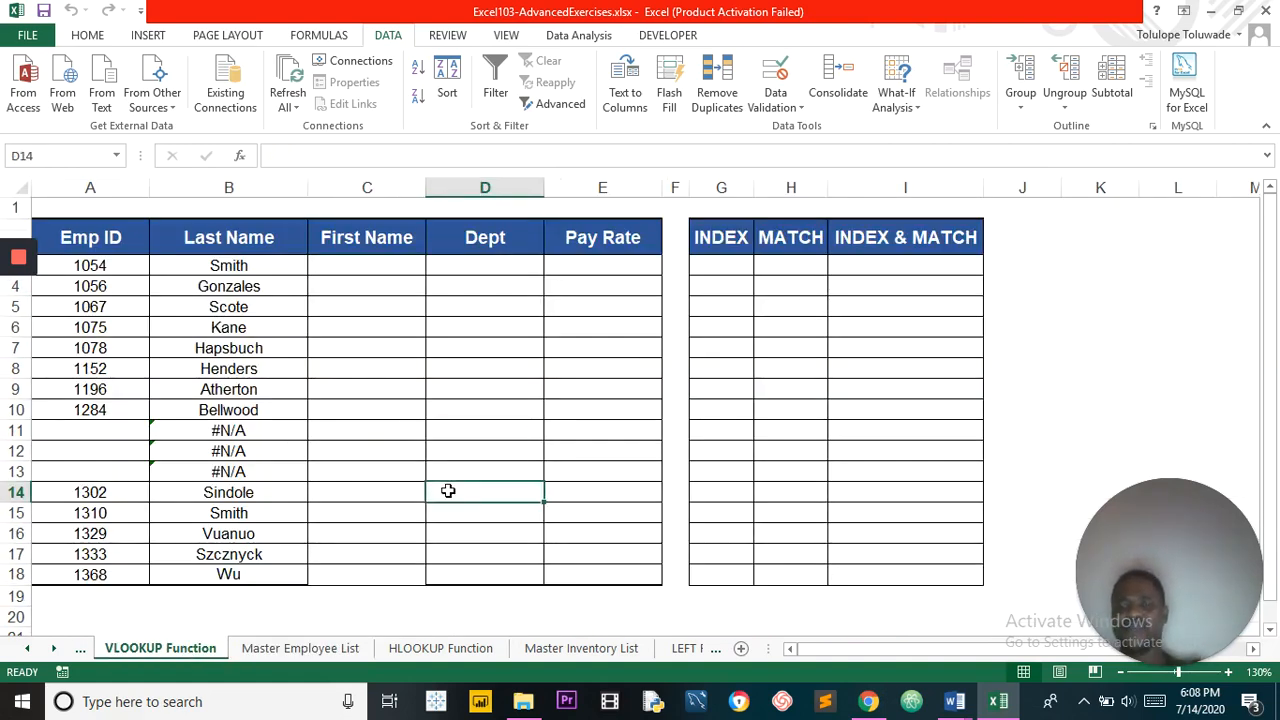
pyautogui.click(490, 467)
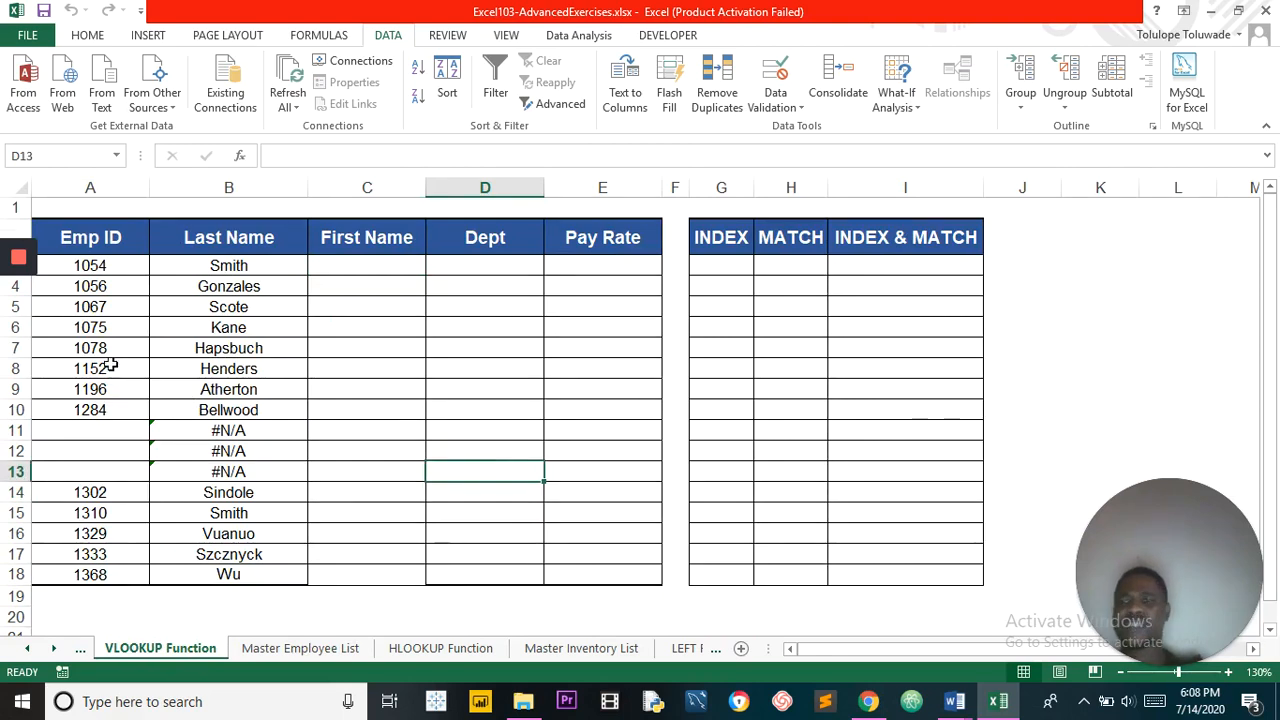
pyautogui.click(20, 335)
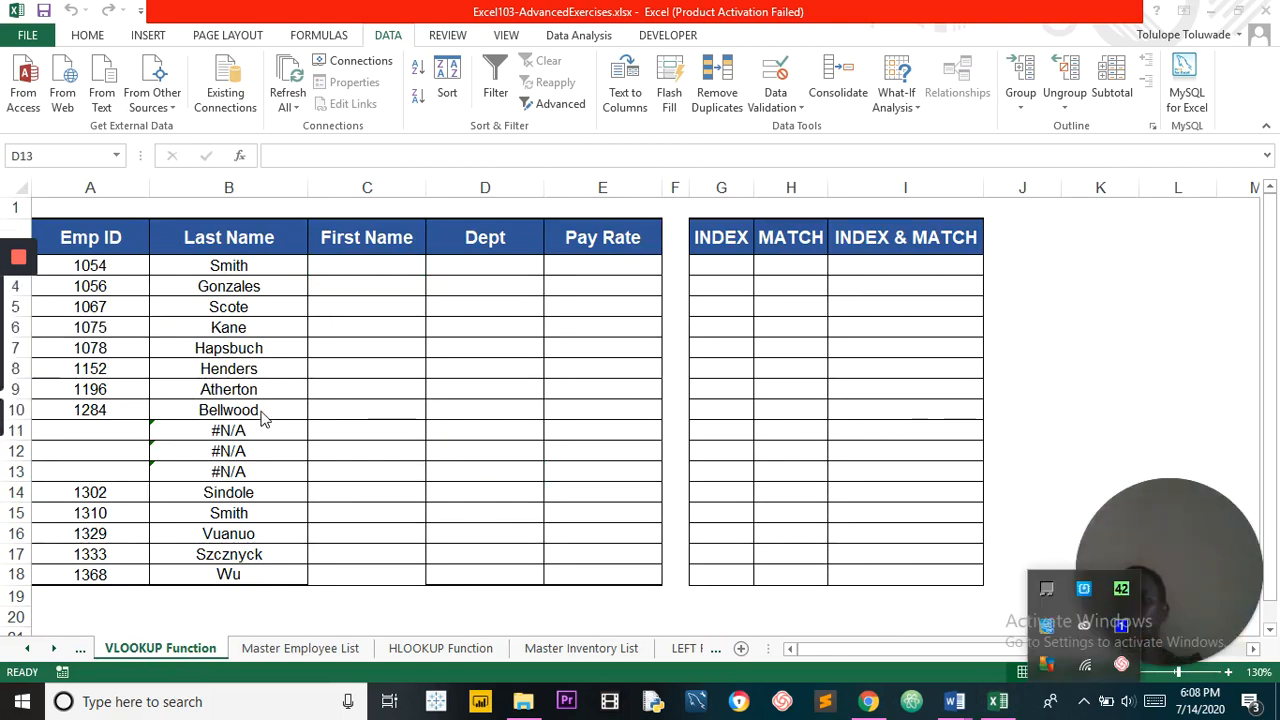
pyautogui.click(331, 648)
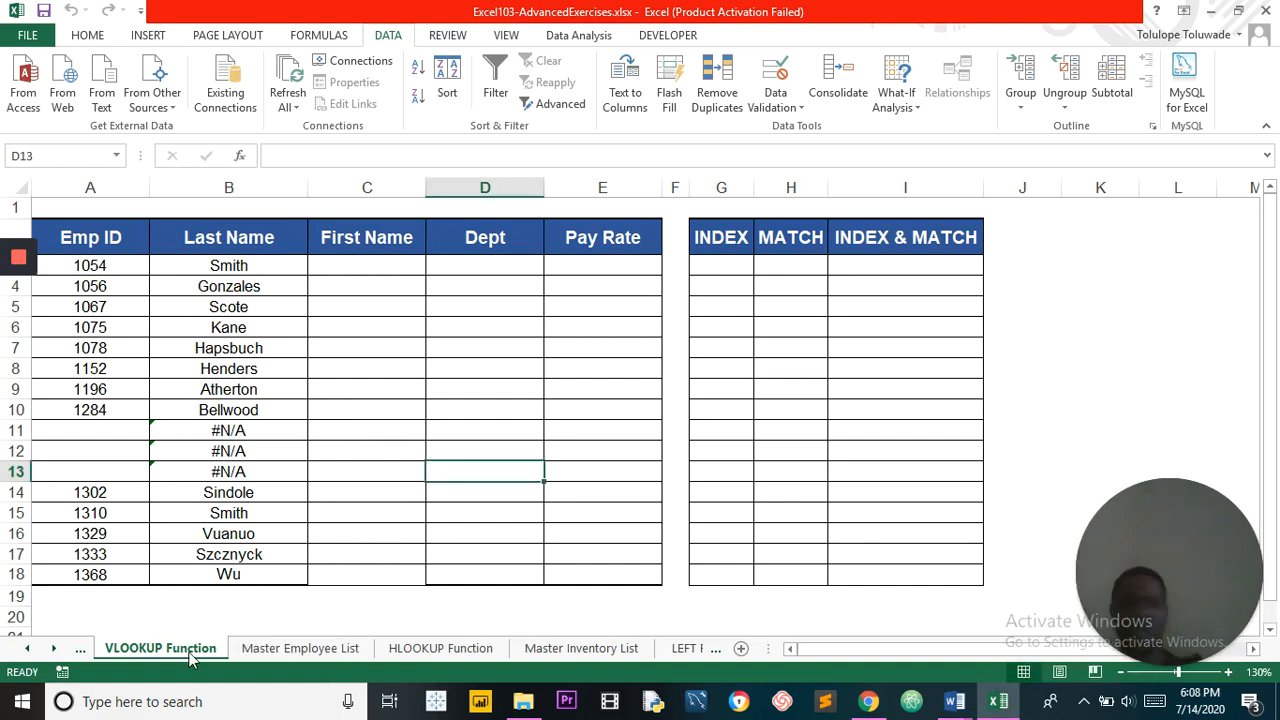
pyautogui.click(284, 650)
pyautogui.click(180, 655)
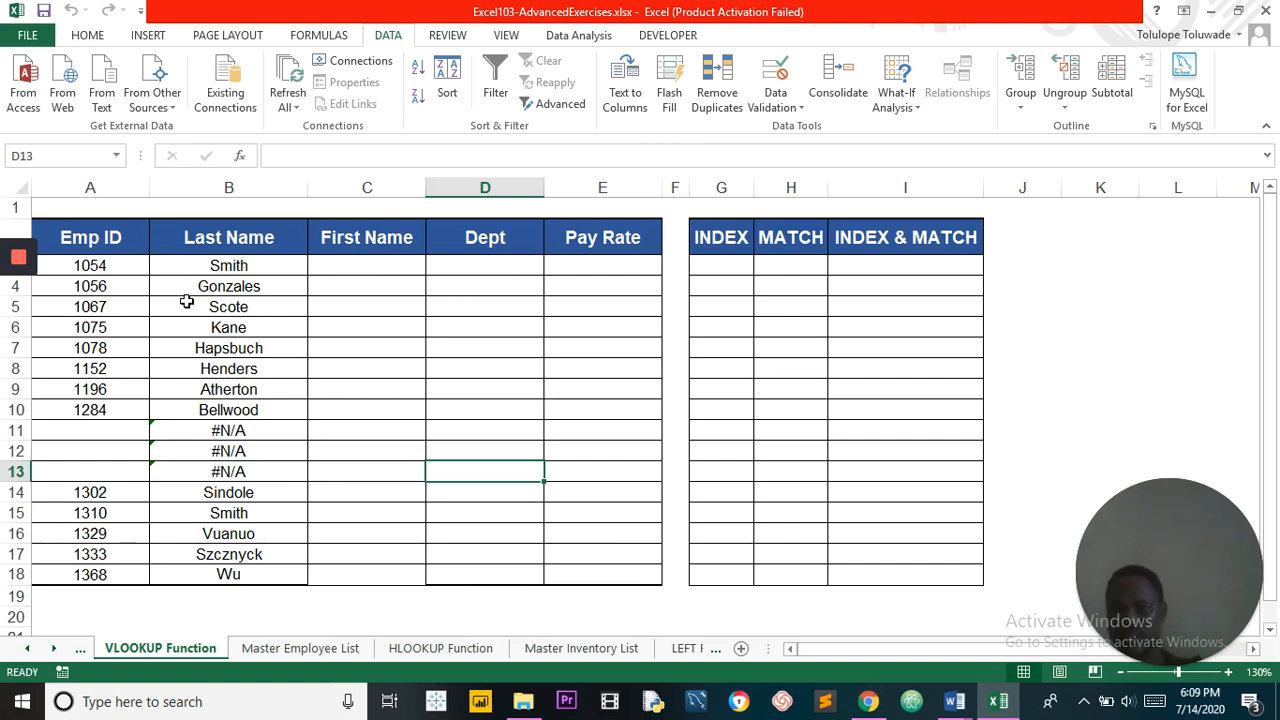
pyautogui.click(307, 650)
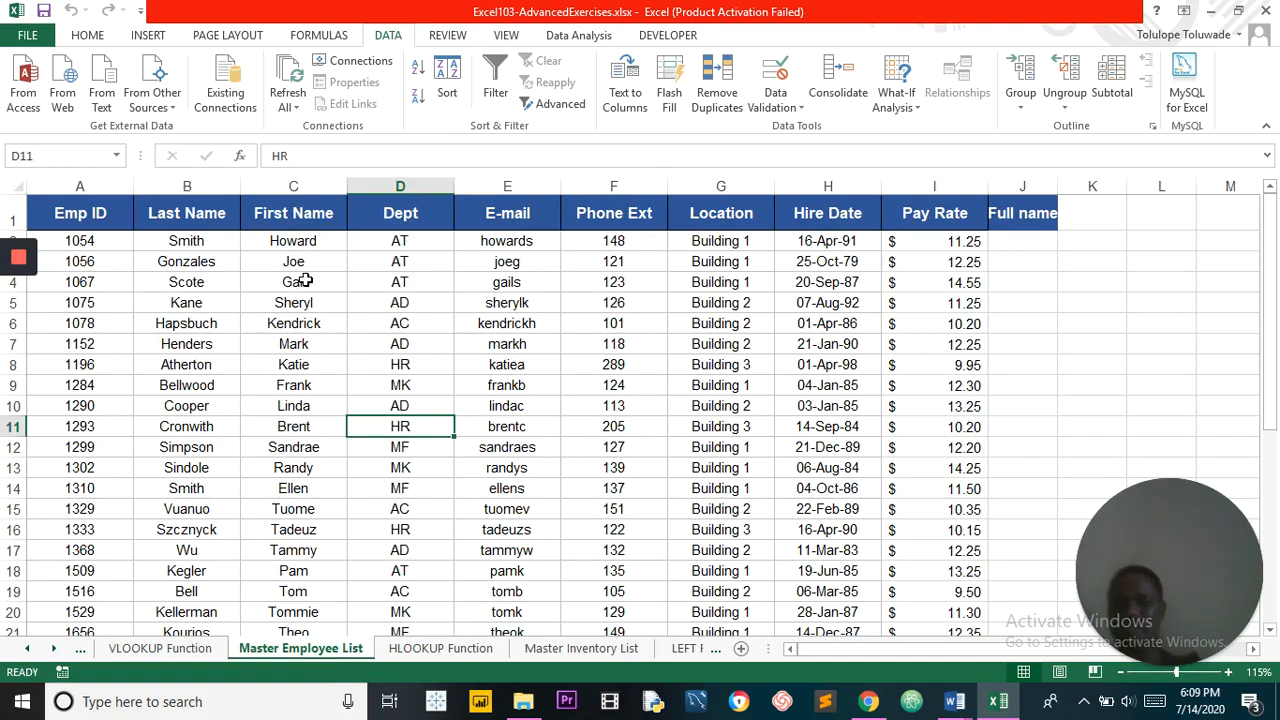
pyautogui.click(178, 650)
pyautogui.click(272, 650)
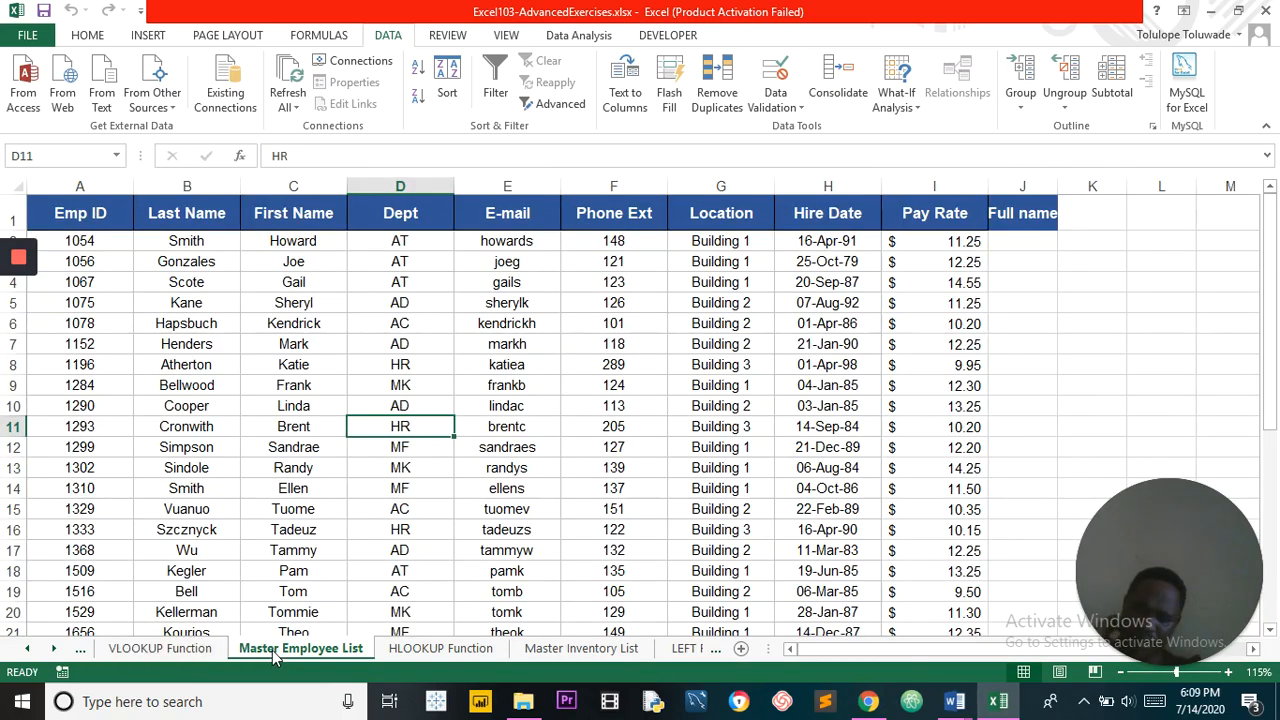
pyautogui.click(200, 650)
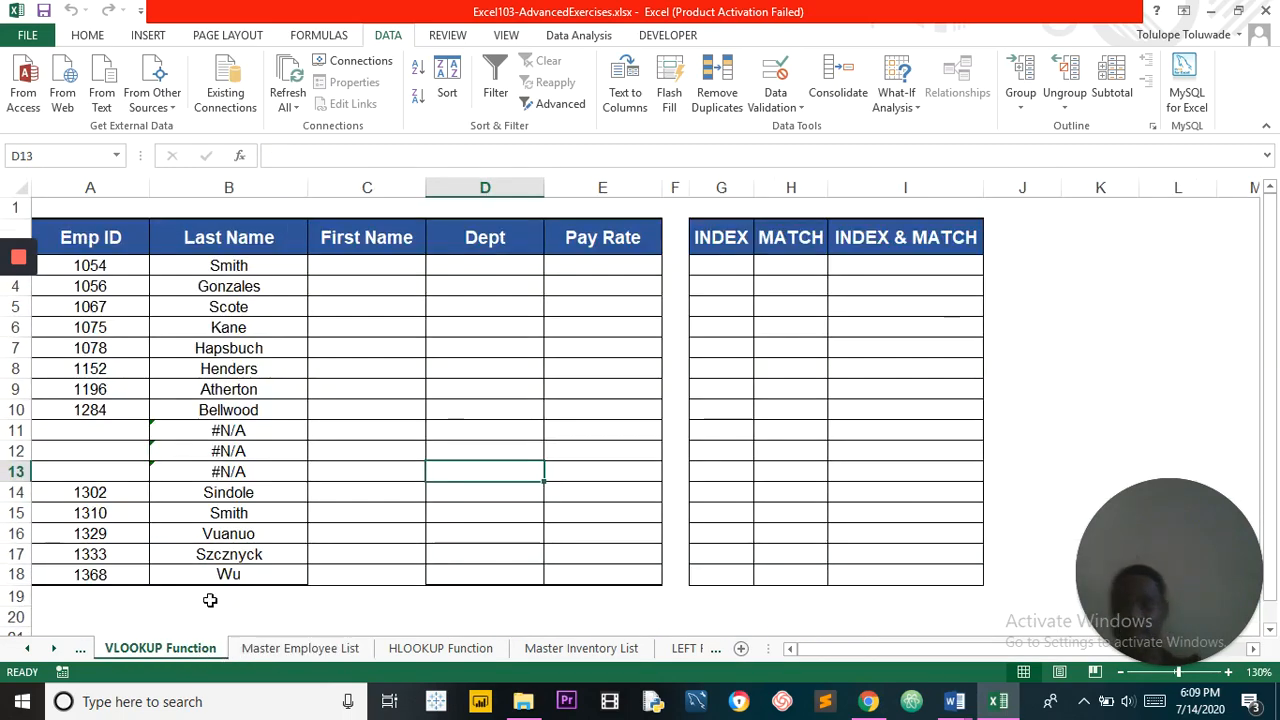
pyautogui.click(318, 655)
pyautogui.click(180, 650)
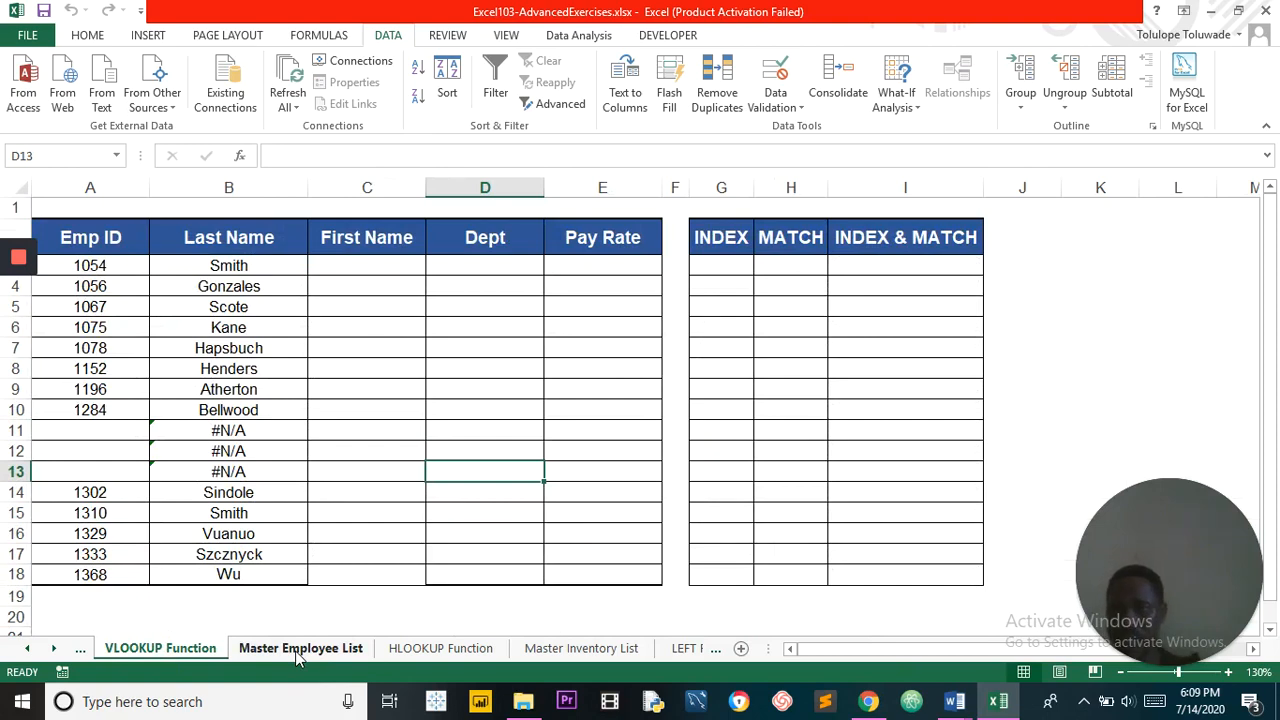
# Trace the first employee's Emp ID from the VLOOKUP Function sheet to its First Name in the Master Employee List.
pyautogui.click(107, 269)
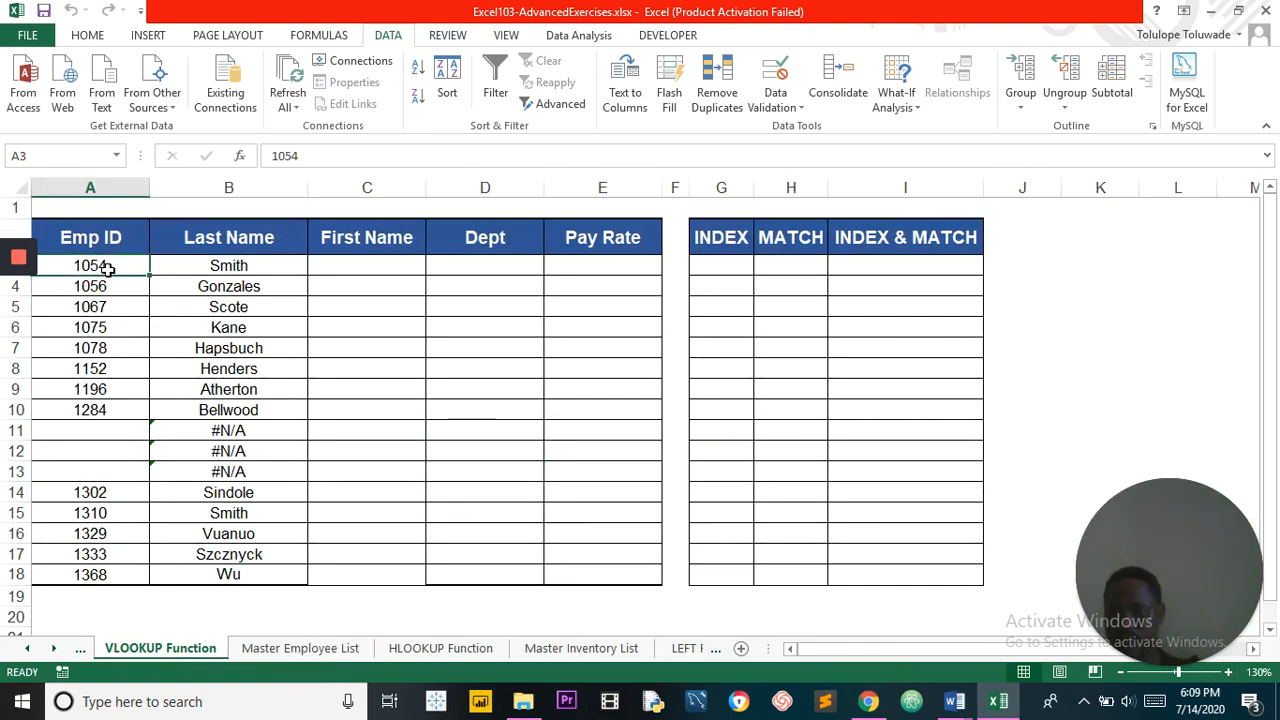
pyautogui.click(321, 650)
pyautogui.click(106, 244)
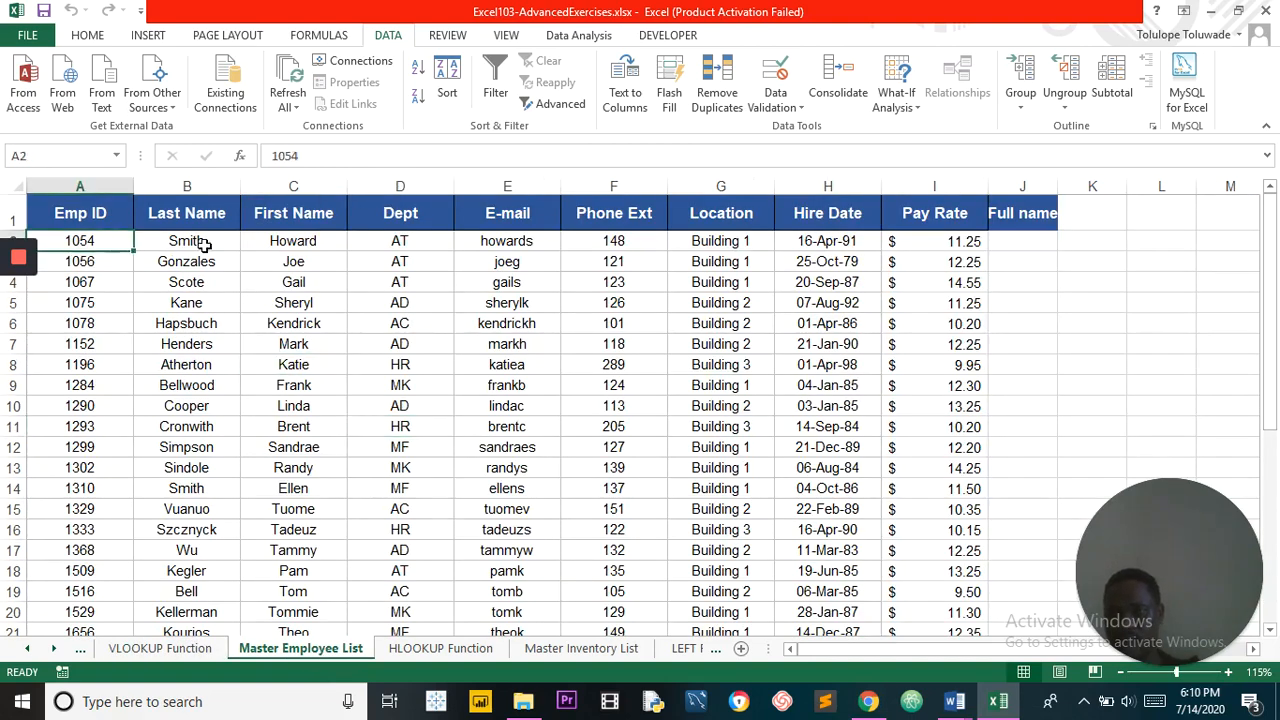
pyautogui.click(299, 243)
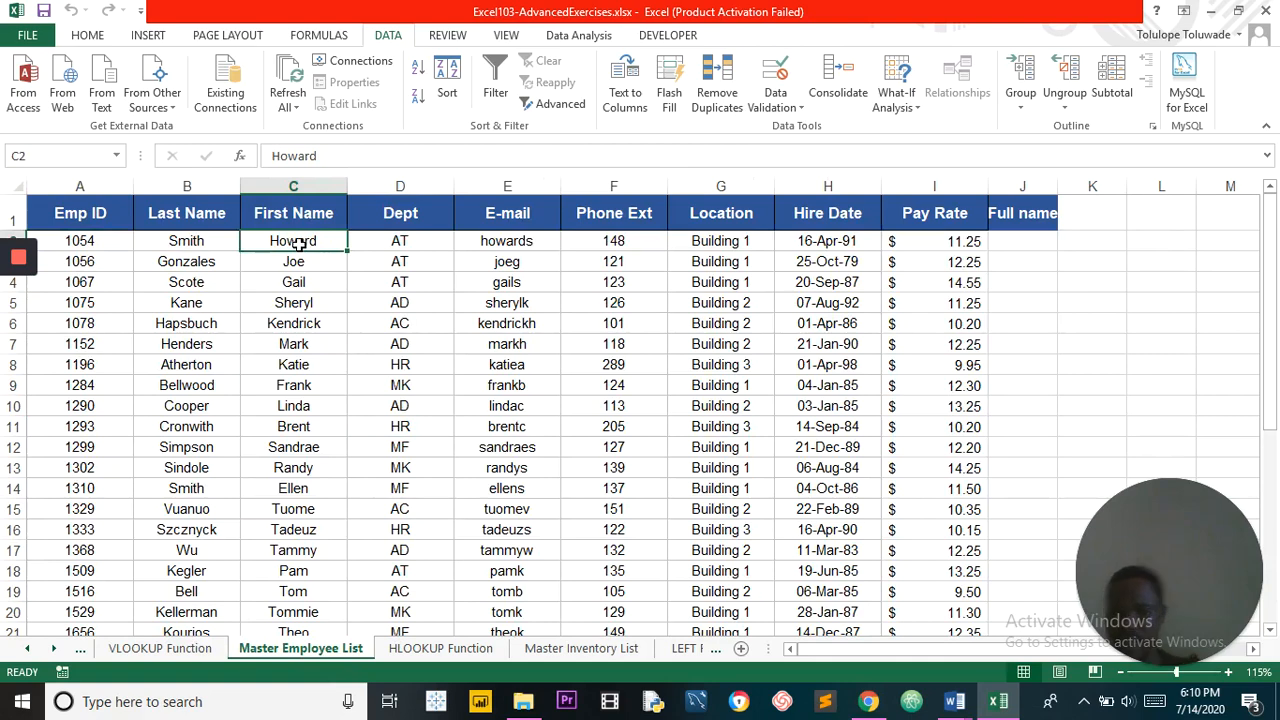
pyautogui.click(197, 648)
pyautogui.click(358, 284)
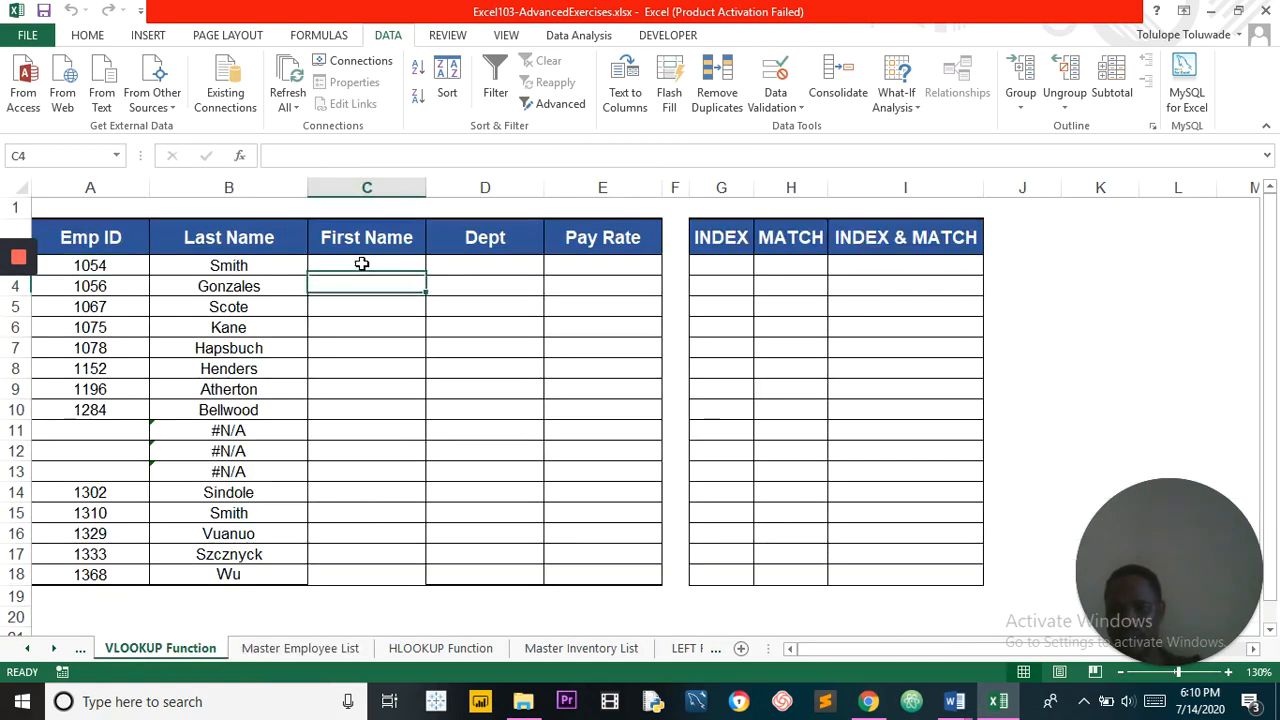
# Compare the empty Dept and Pay Rate cells of the first employee with the matching columns in the Master Employee List.
pyautogui.click(474, 264)
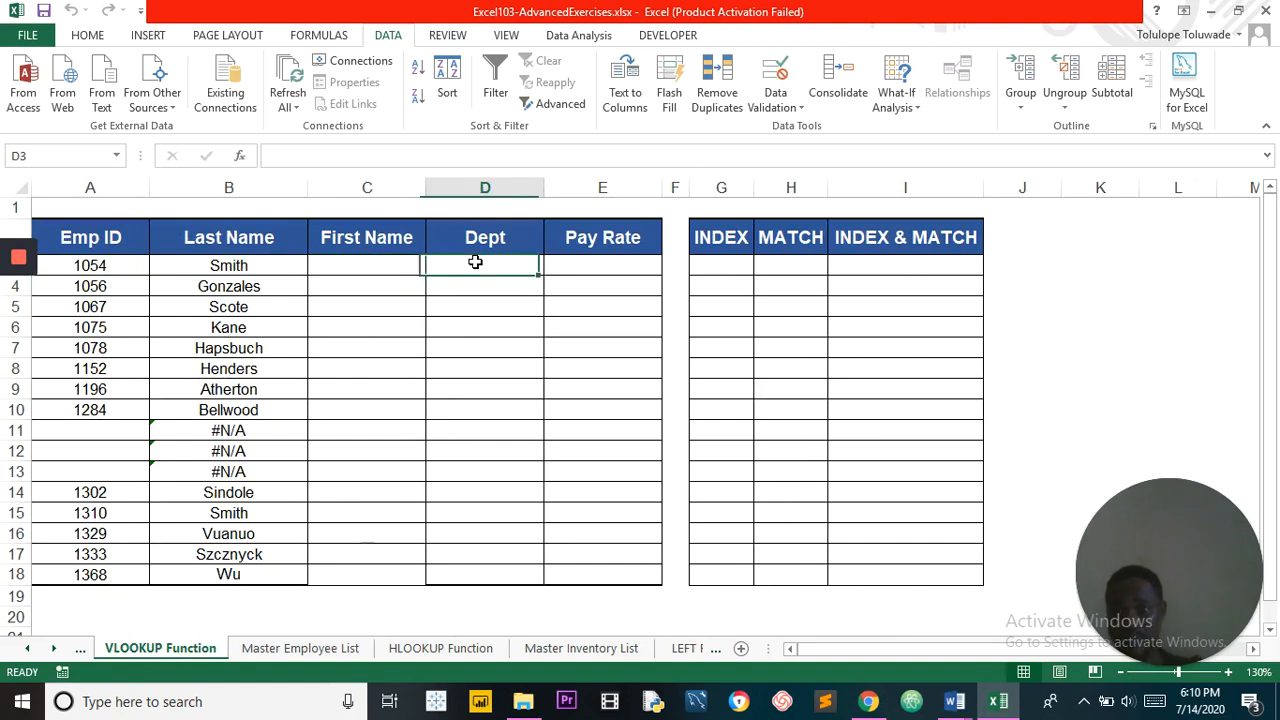
pyautogui.click(318, 648)
pyautogui.click(411, 258)
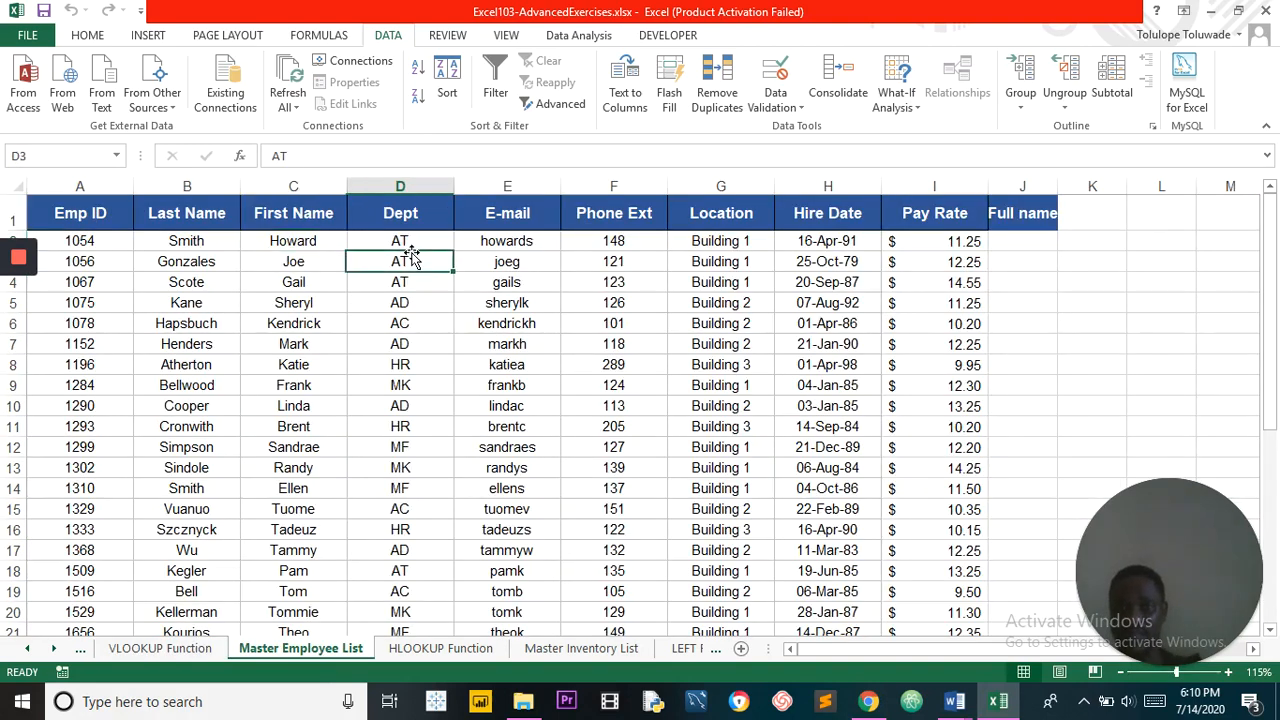
pyautogui.click(427, 242)
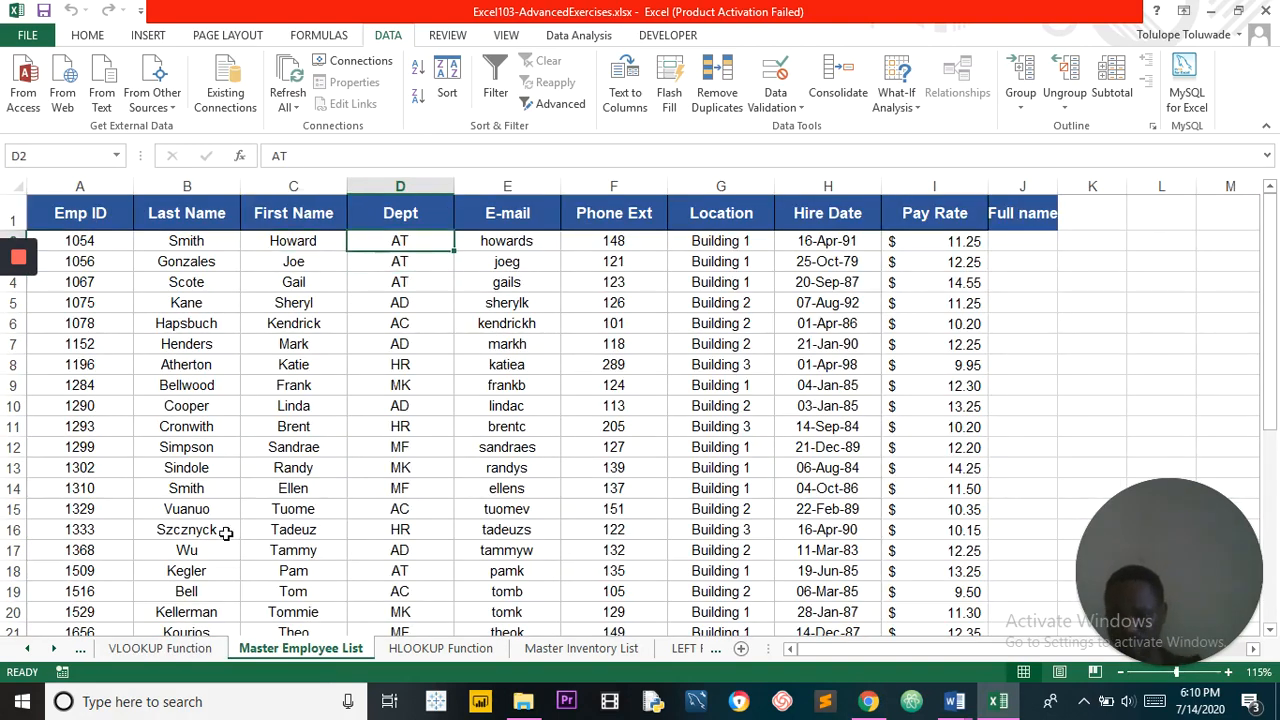
pyautogui.click(170, 650)
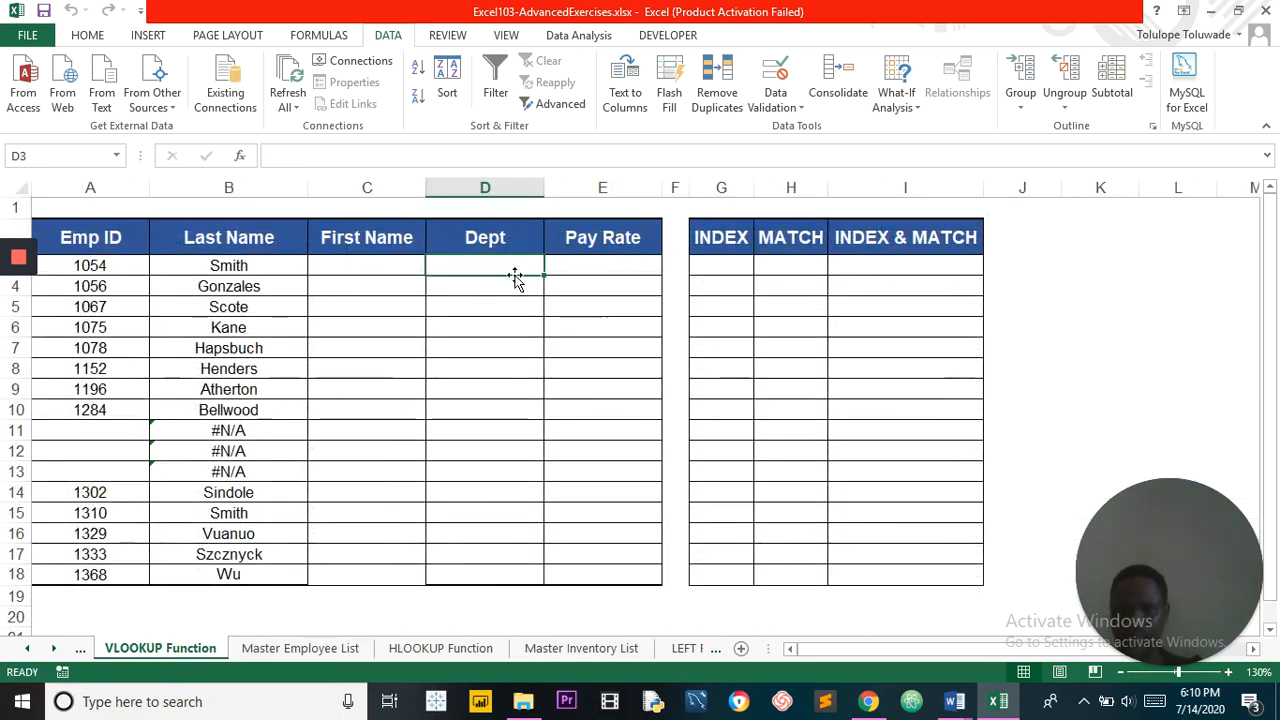
pyautogui.click(598, 265)
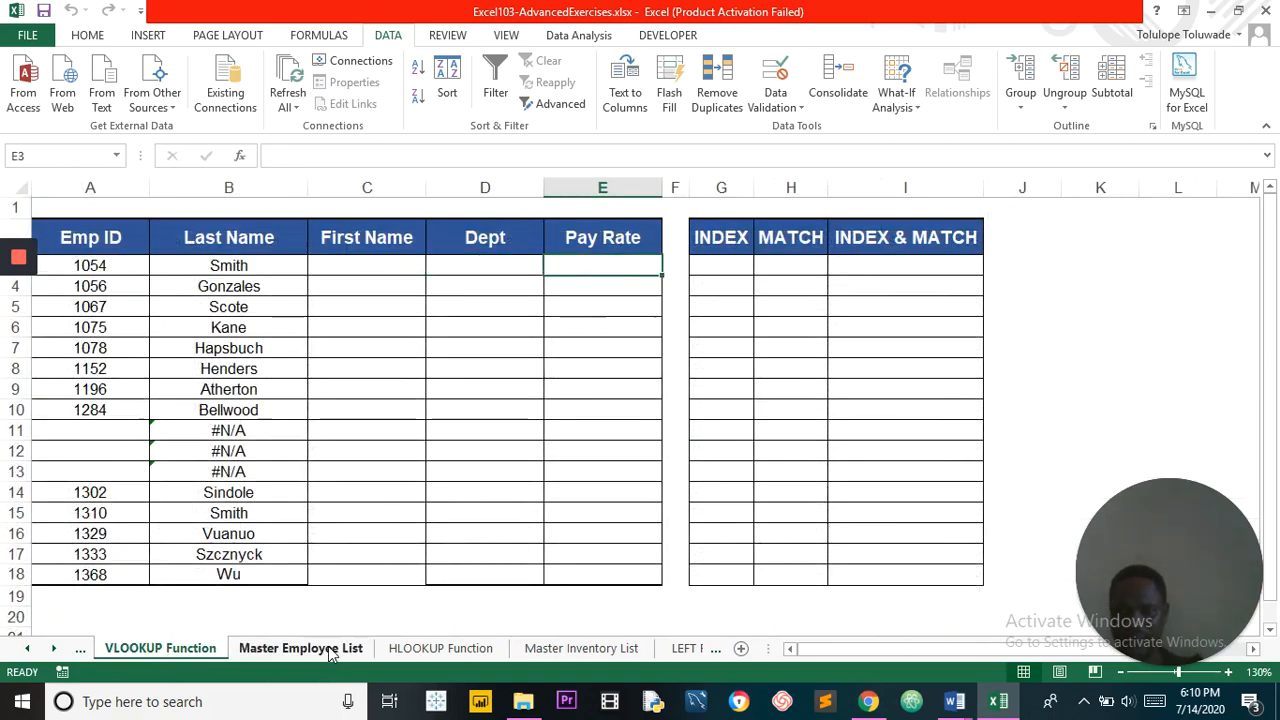
pyautogui.click(330, 650)
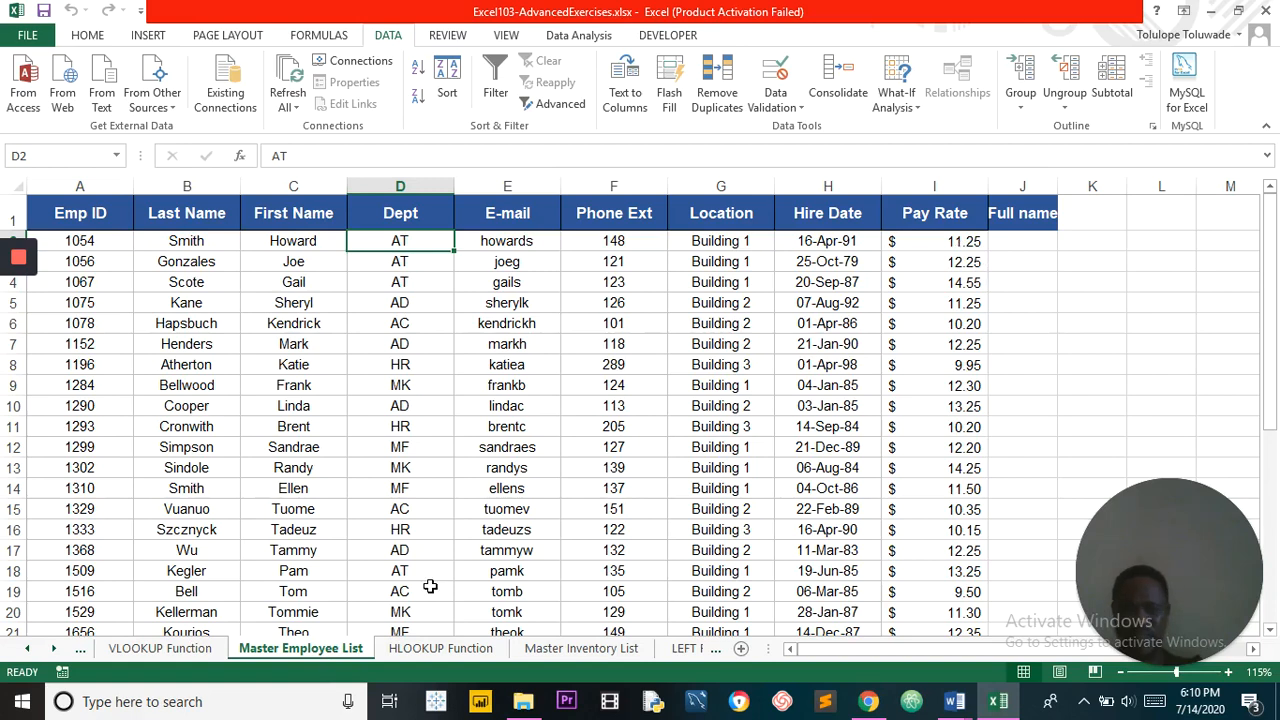
pyautogui.click(195, 650)
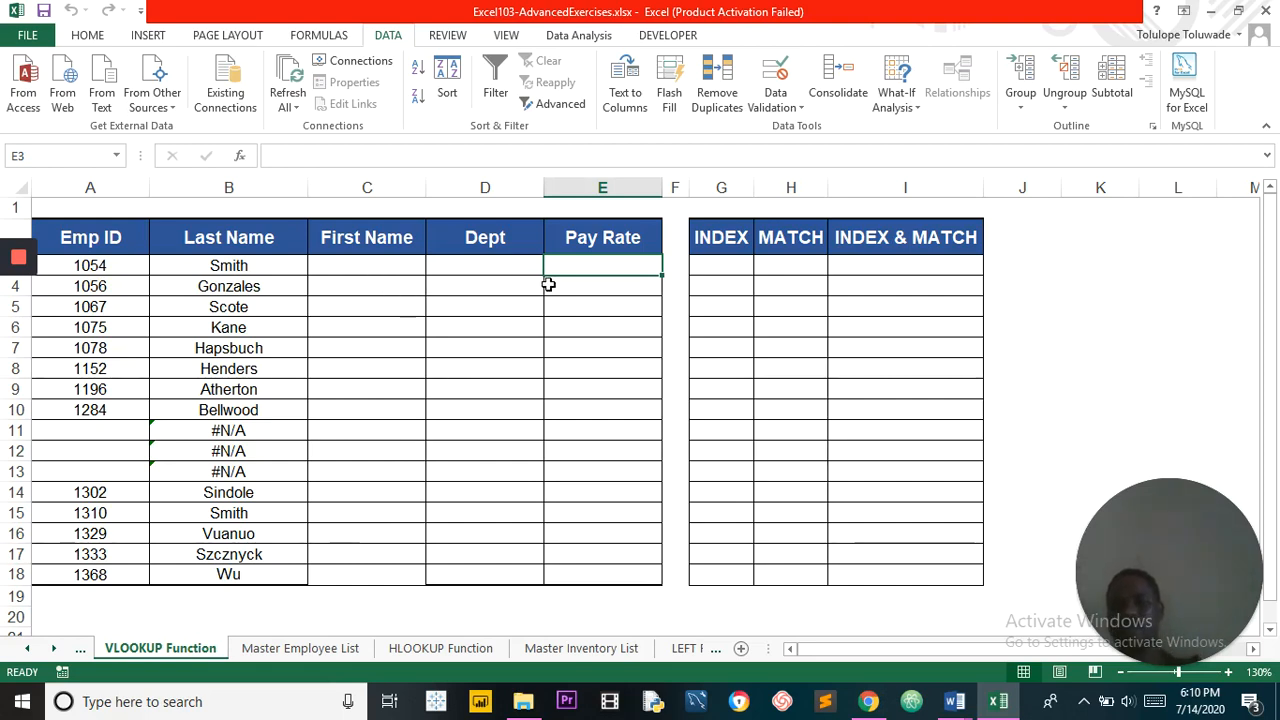
pyautogui.click(306, 650)
pyautogui.click(160, 649)
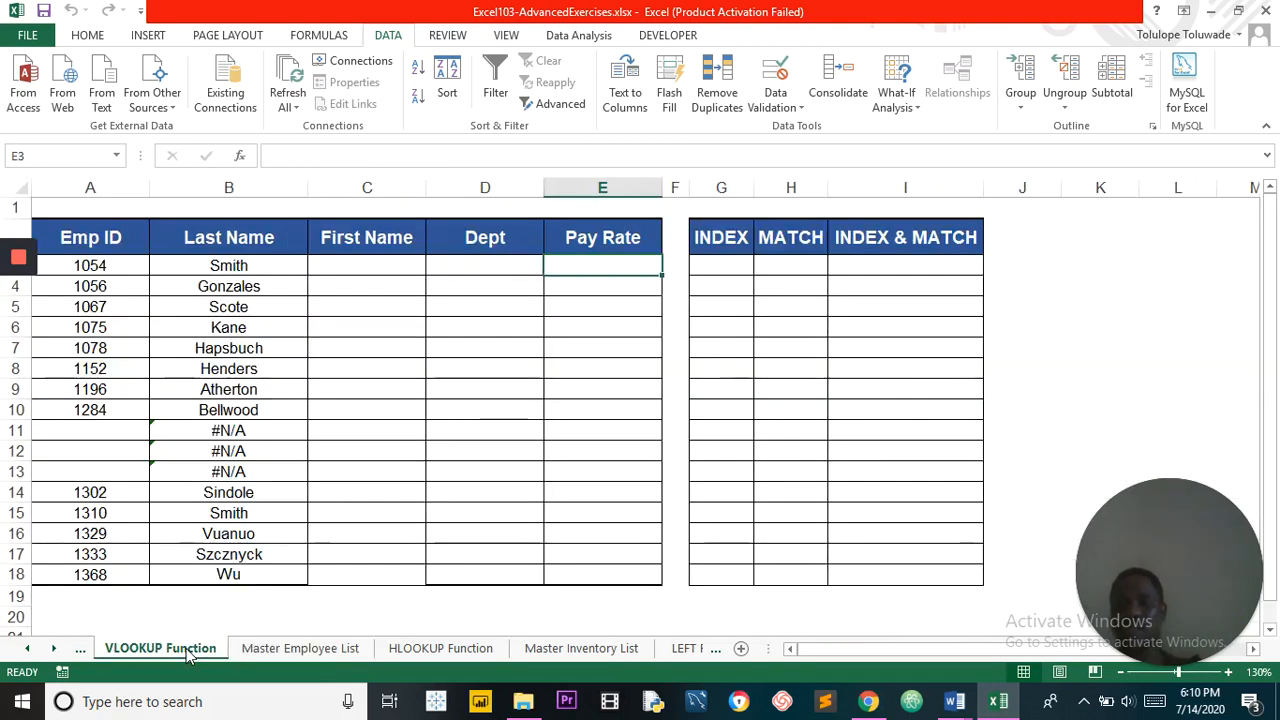
# Find the VLOOKUP function and insert it into the first First Name cell, C3, of the VLOOKUP Function sheet.
pyautogui.click(353, 267)
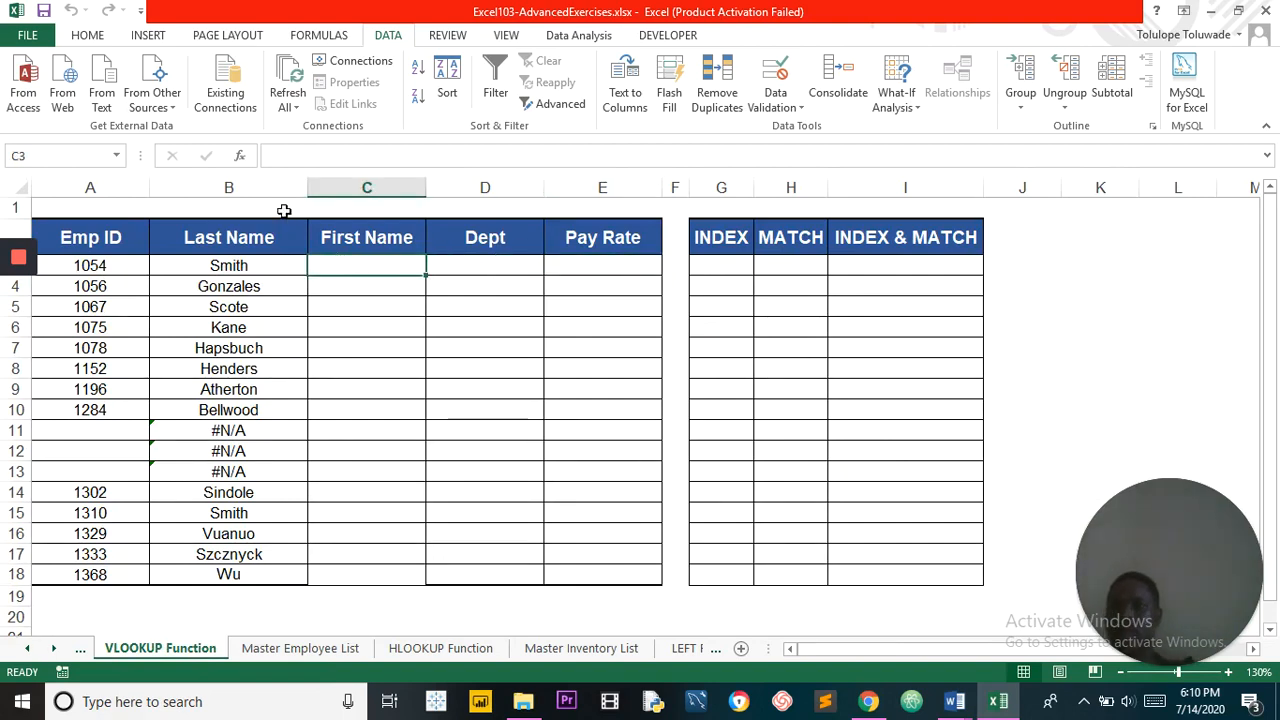
pyautogui.click(243, 159)
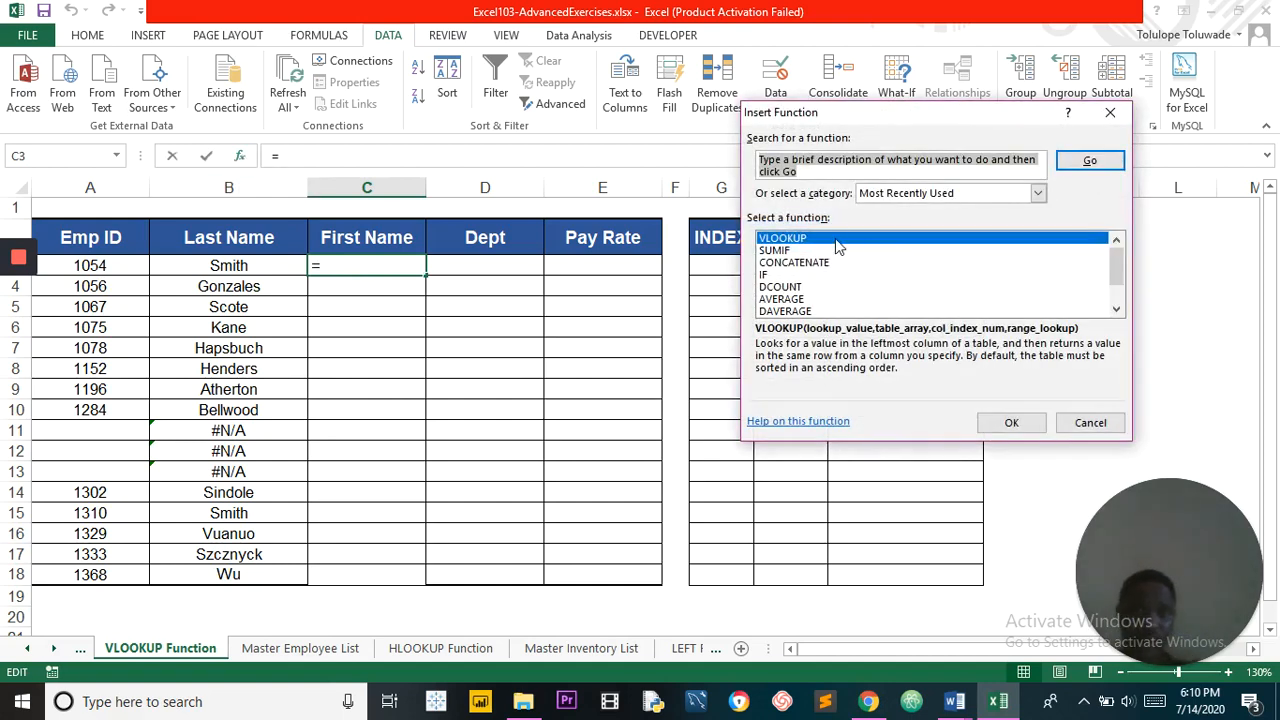
pyautogui.write('Vlookup')
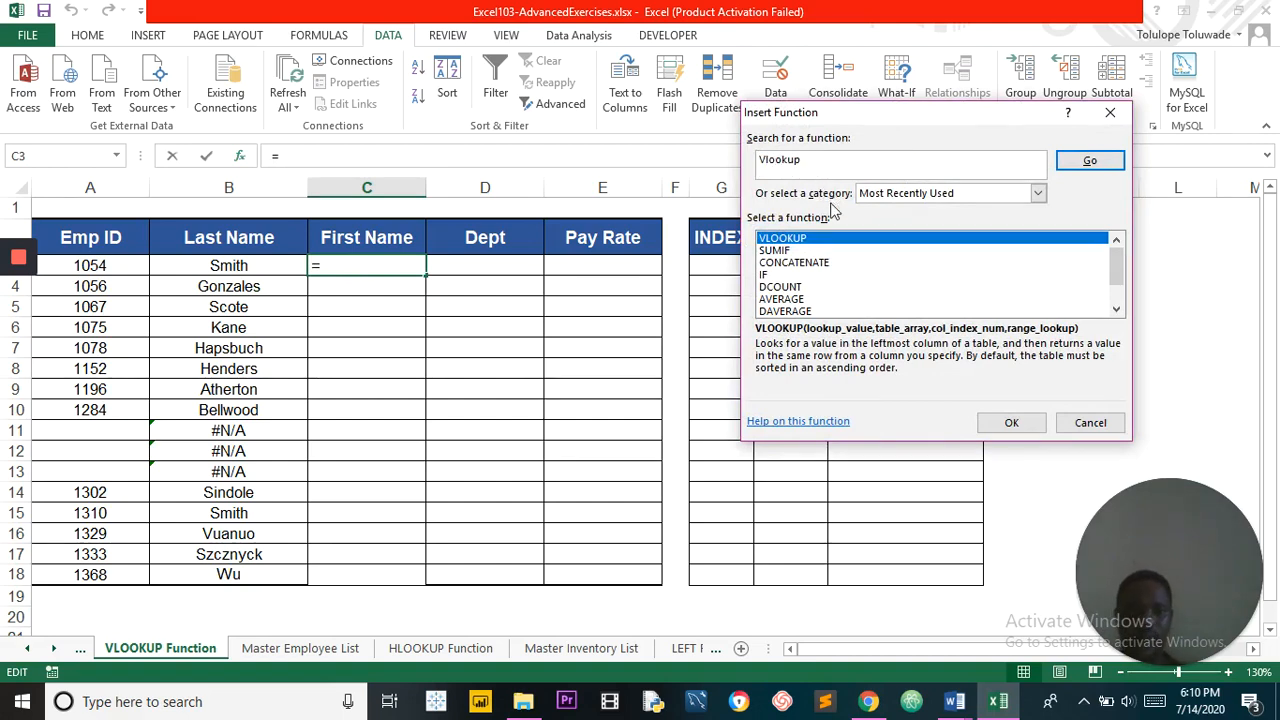
pyautogui.click(1086, 162)
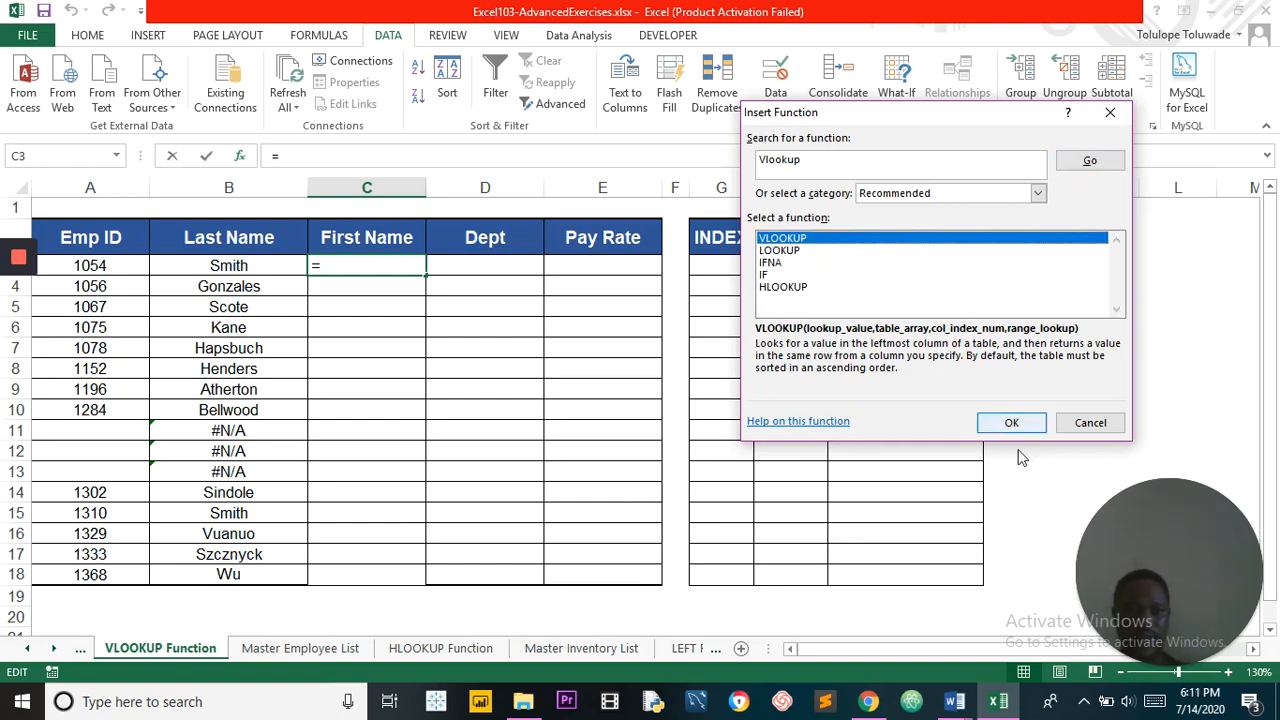
pyautogui.click(1011, 423)
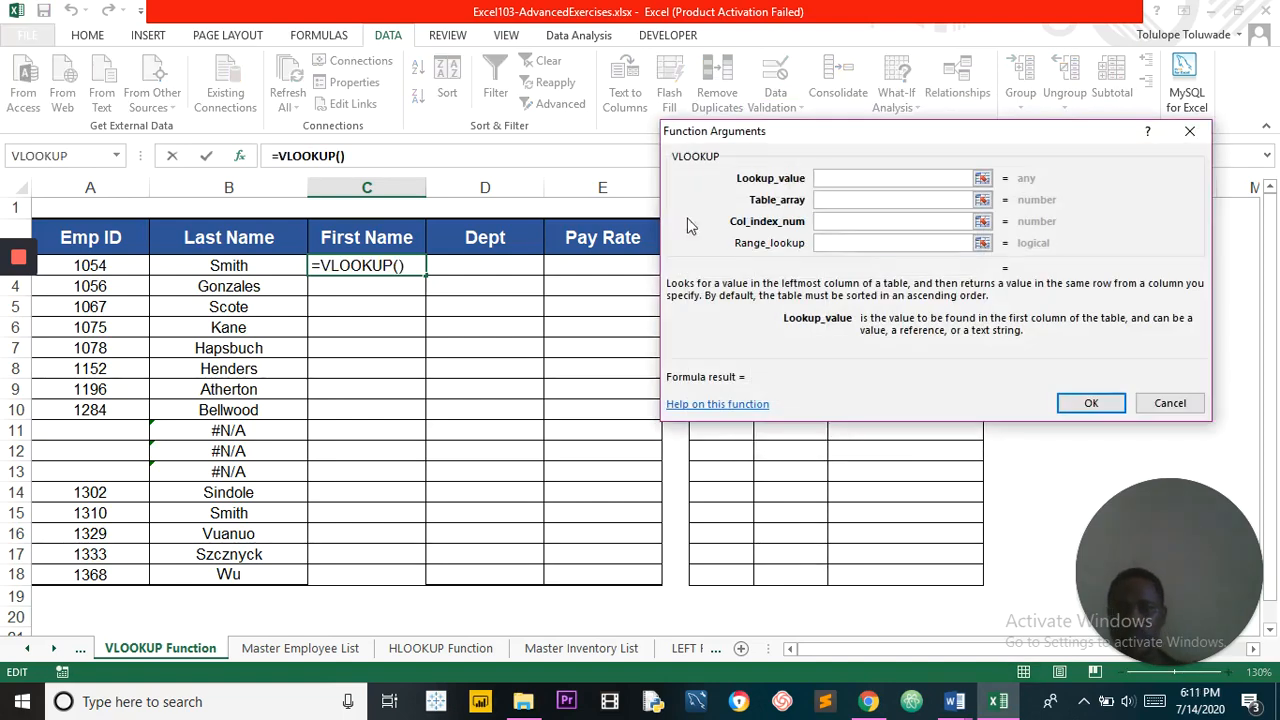
# Set the VLOOKUP lookup value to the Emp ID in A3 with only its column locked, as $A3.
pyautogui.moveTo(825, 138); pyautogui.dragTo(739, 132)
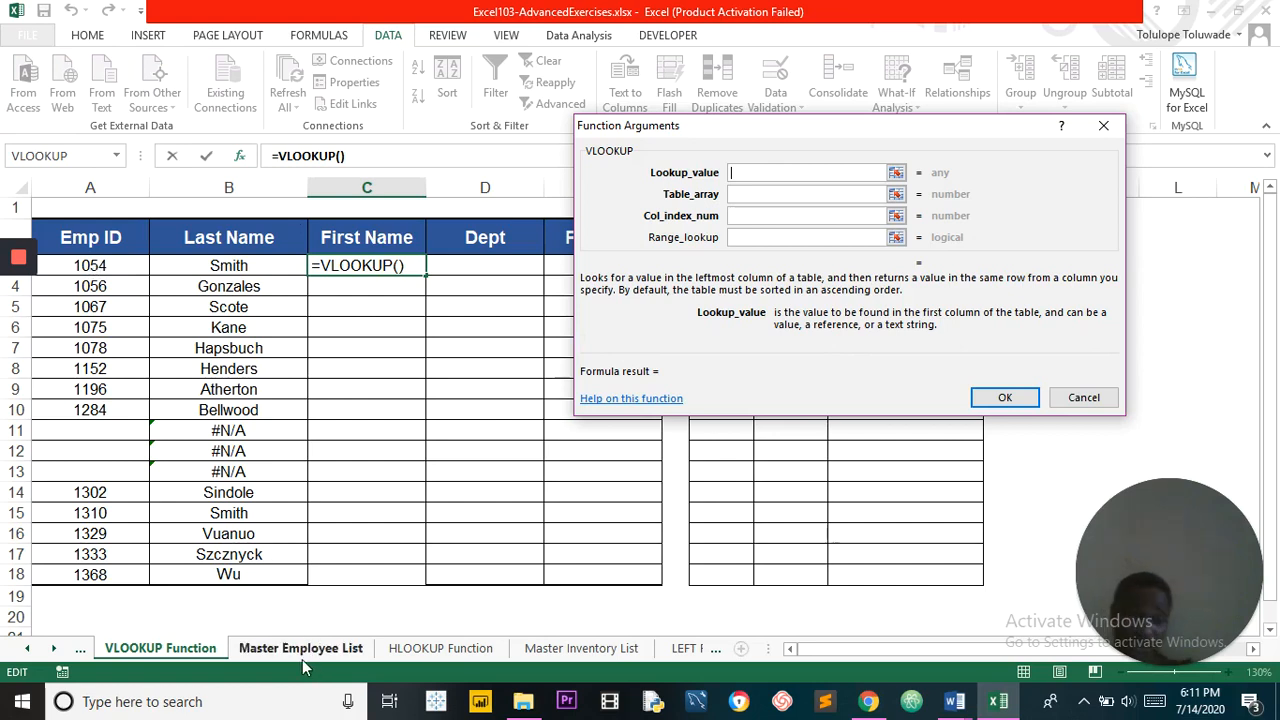
pyautogui.click(93, 268)
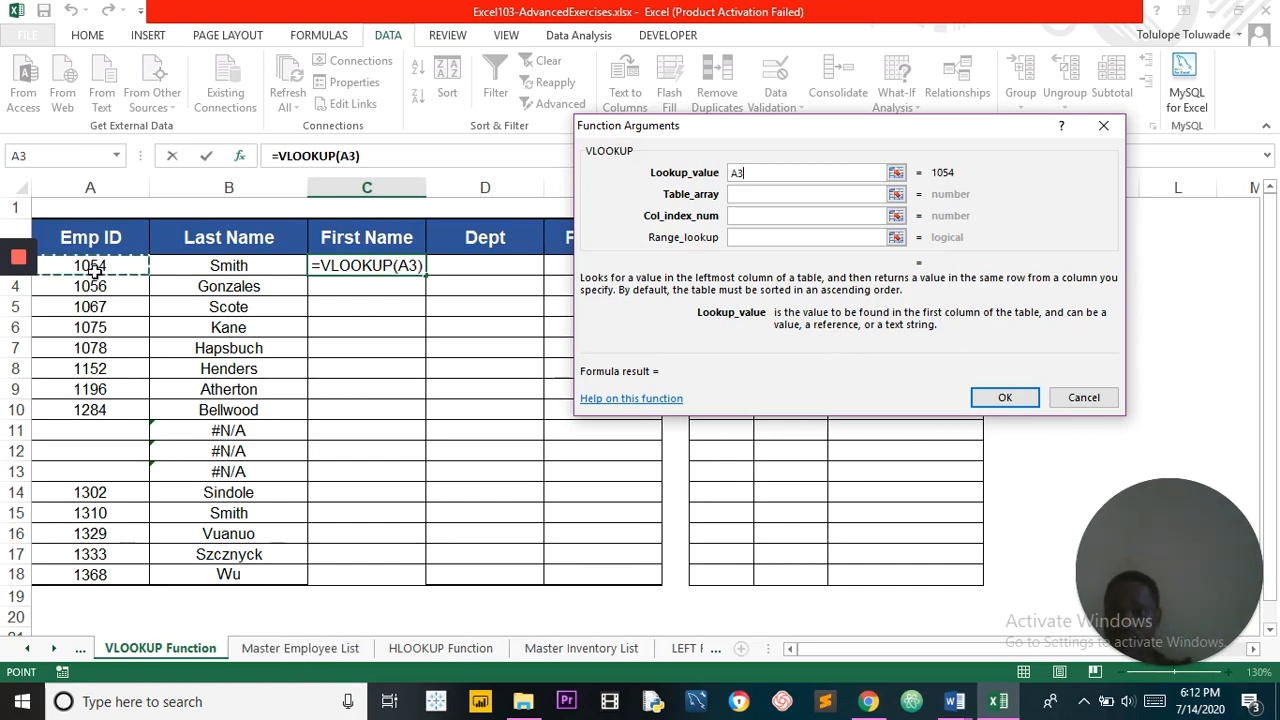
pyautogui.click(760, 172)
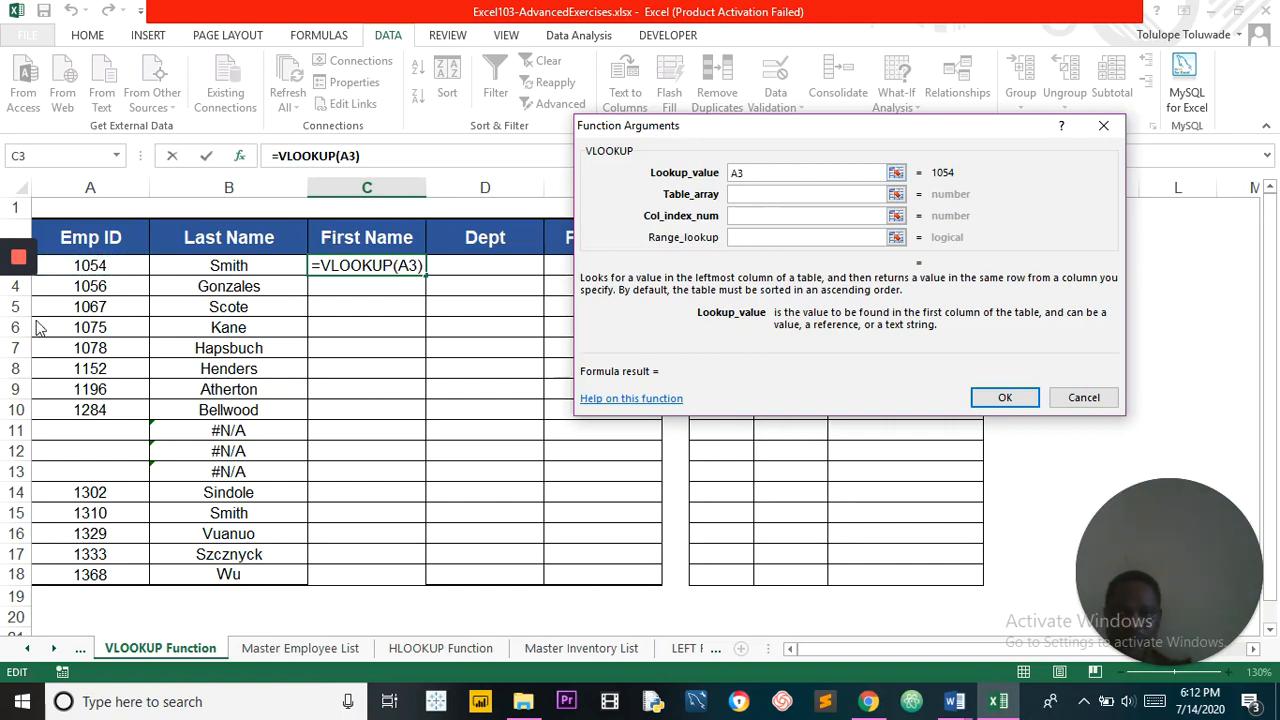
pyautogui.moveTo(20, 336)
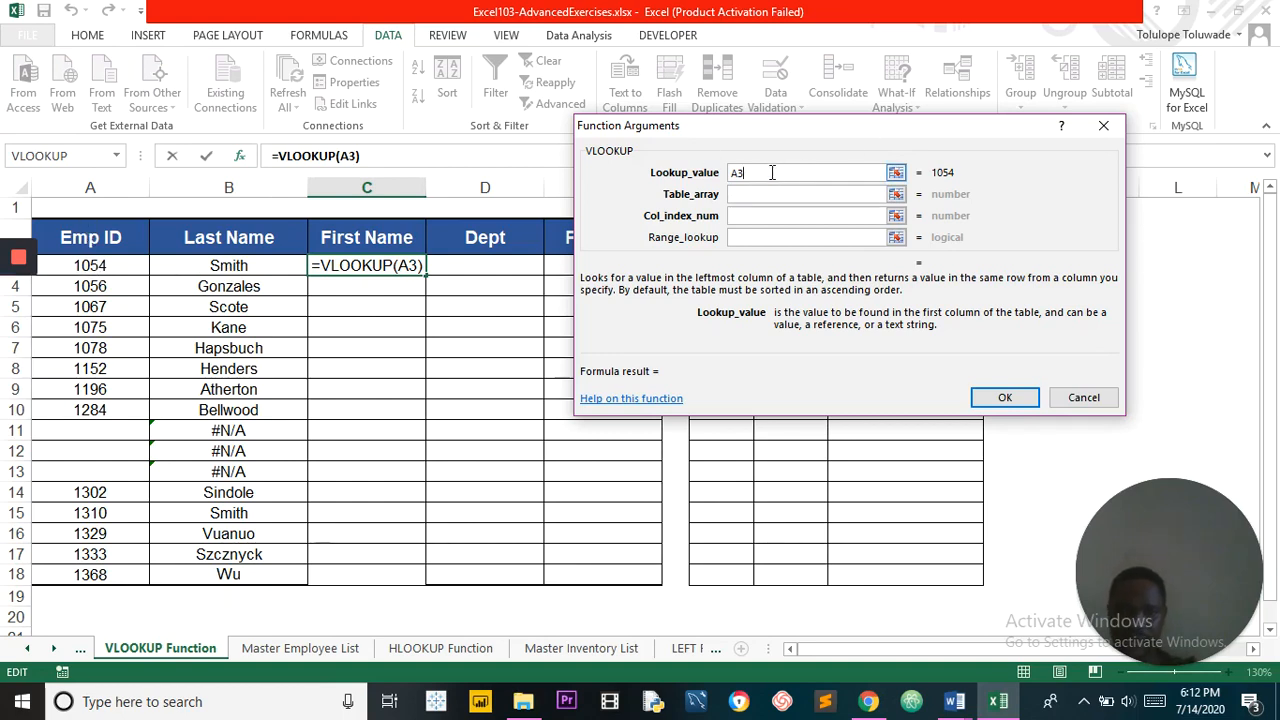
pyautogui.moveTo(843, 125); pyautogui.dragTo(911, 108)
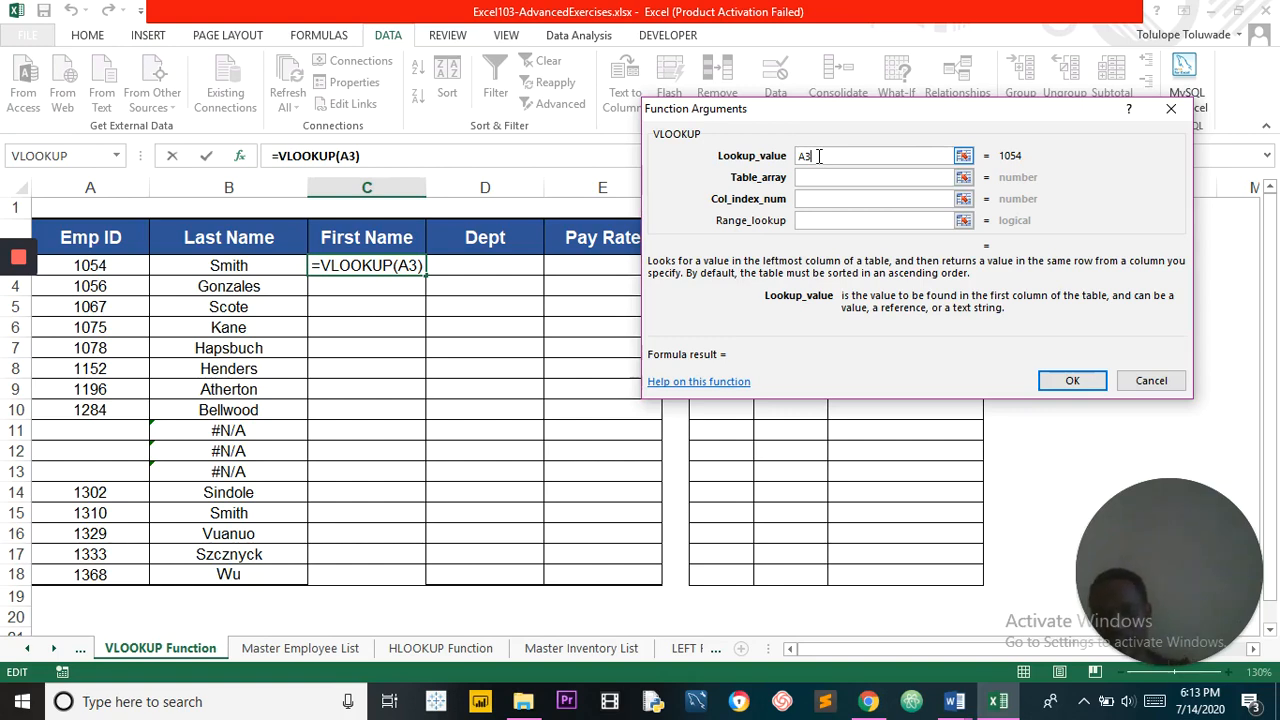
pyautogui.press('F4')
pyautogui.press('F4')
pyautogui.press('F4')
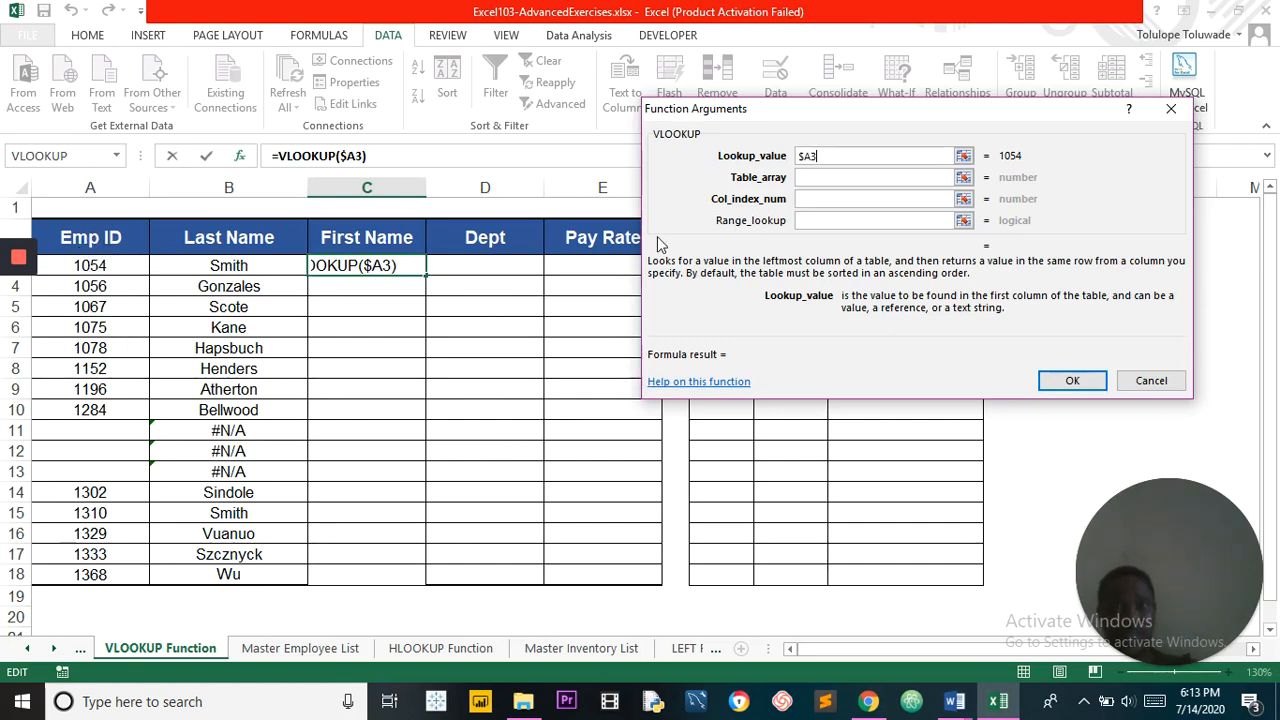
pyautogui.write('+')
pyautogui.click(603, 266)
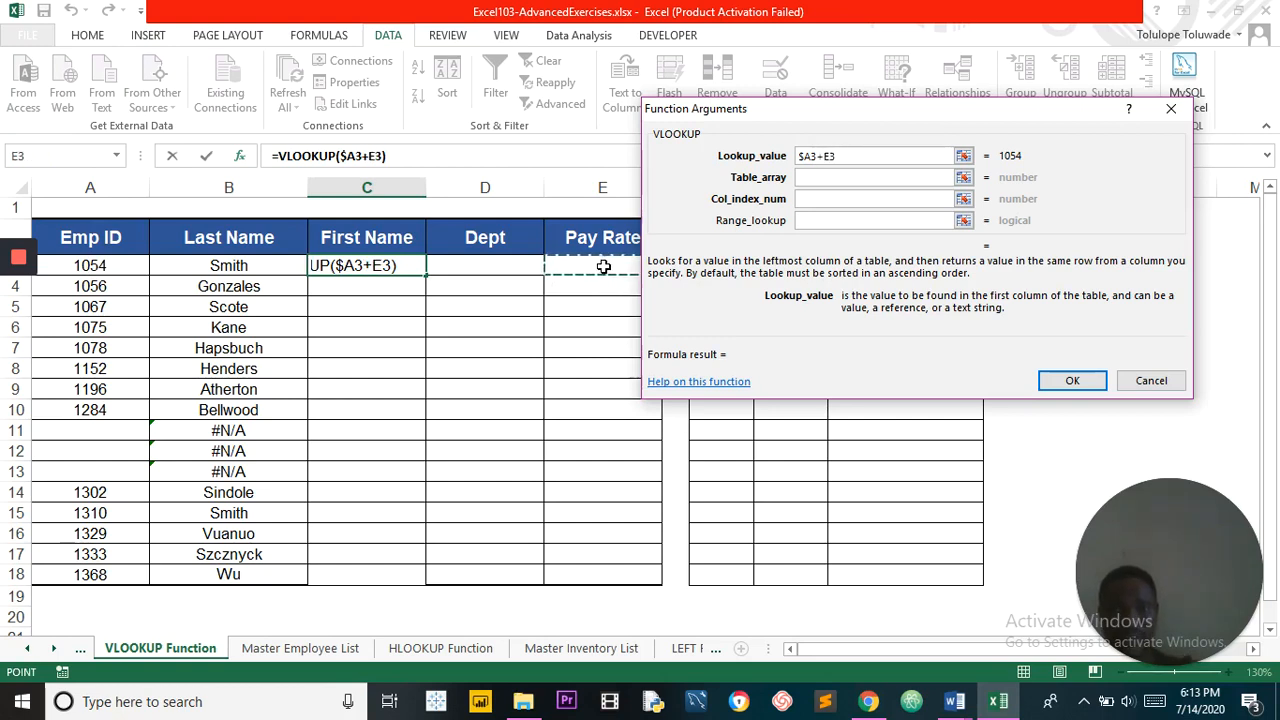
pyautogui.press('Escape')
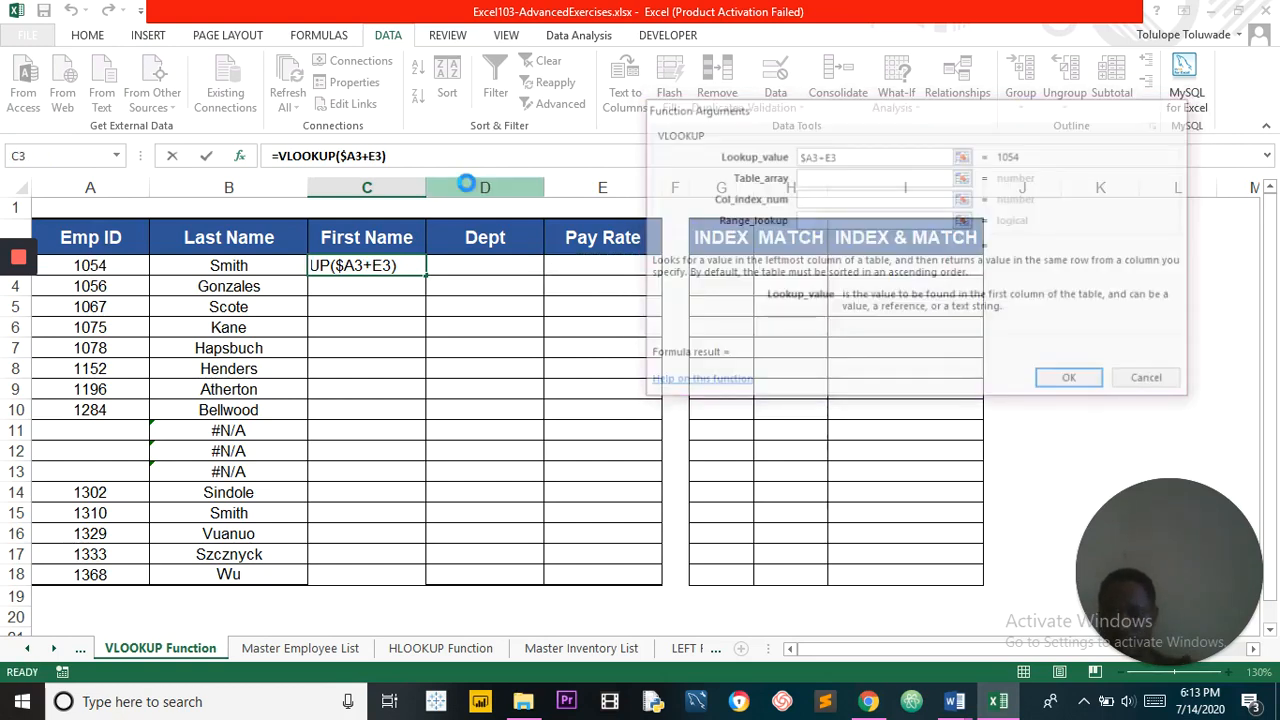
# Insert VLOOKUP into C3 again with the Emp ID in A3 as lookup value, locking only its column as $A3.
pyautogui.click(240, 156)
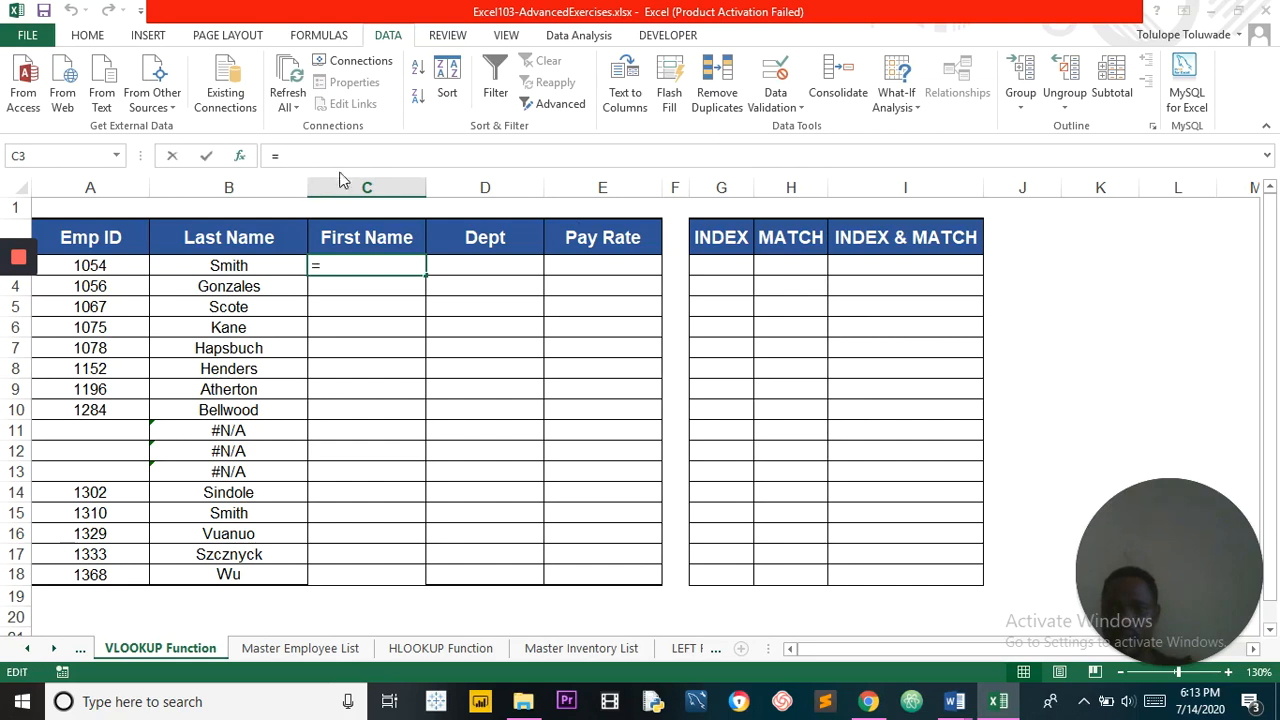
pyautogui.click(991, 397)
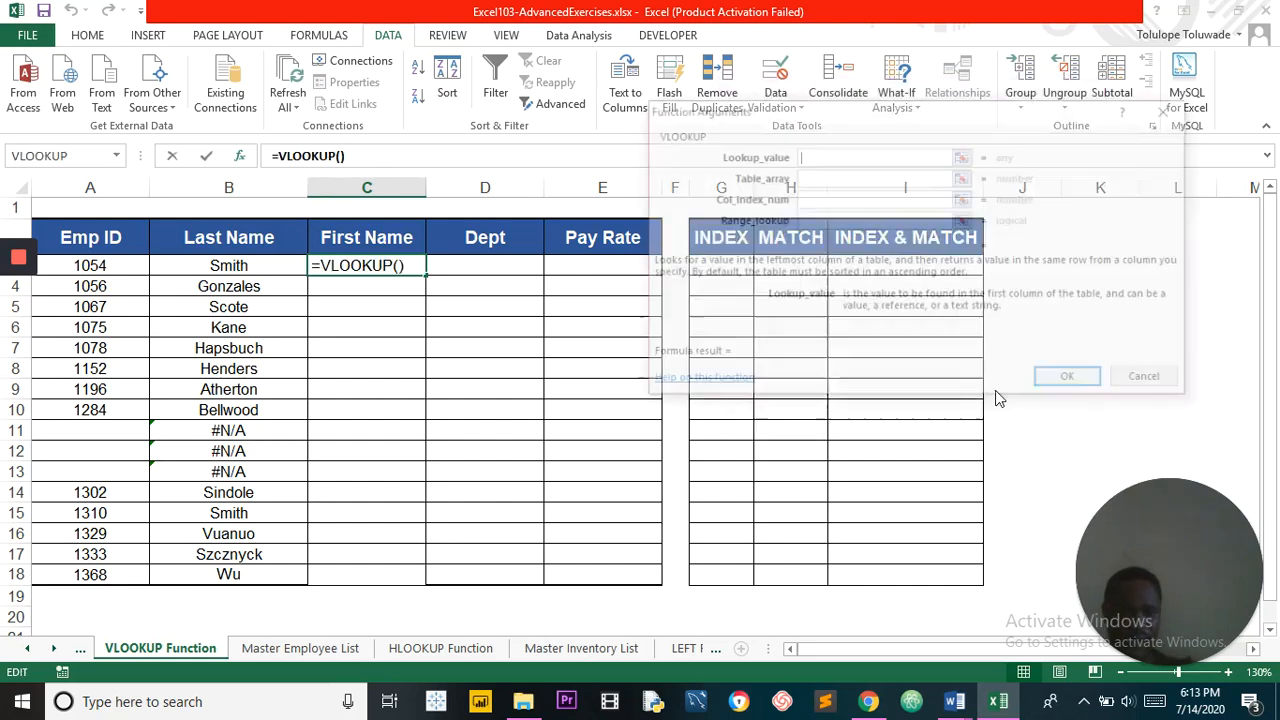
pyautogui.click(120, 268)
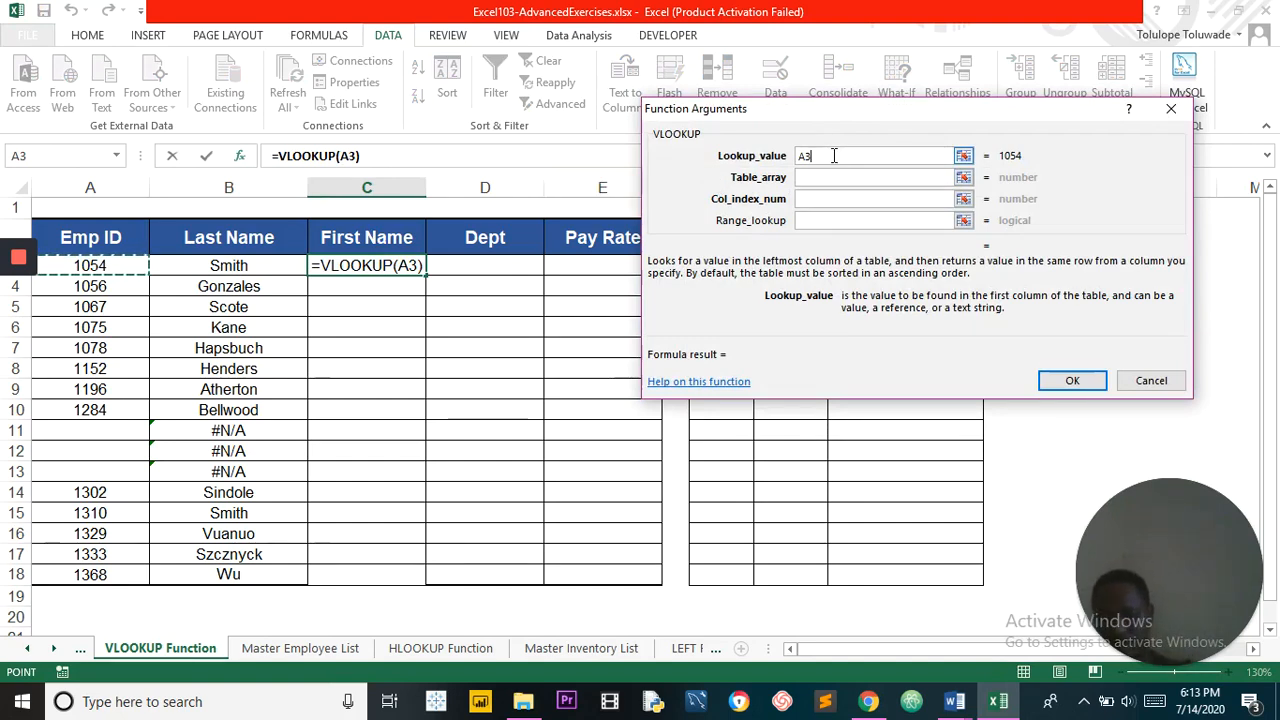
pyautogui.press('F4')
pyautogui.press('F4')
pyautogui.press('F4')
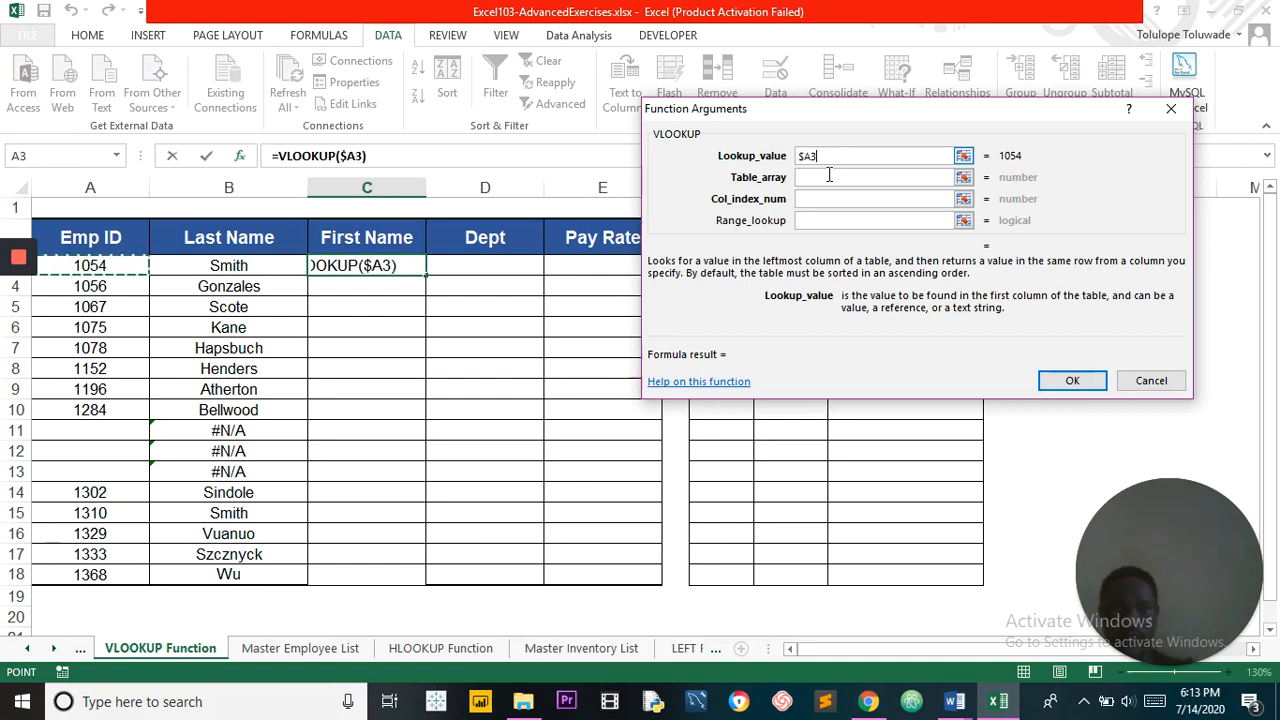
pyautogui.click(827, 177)
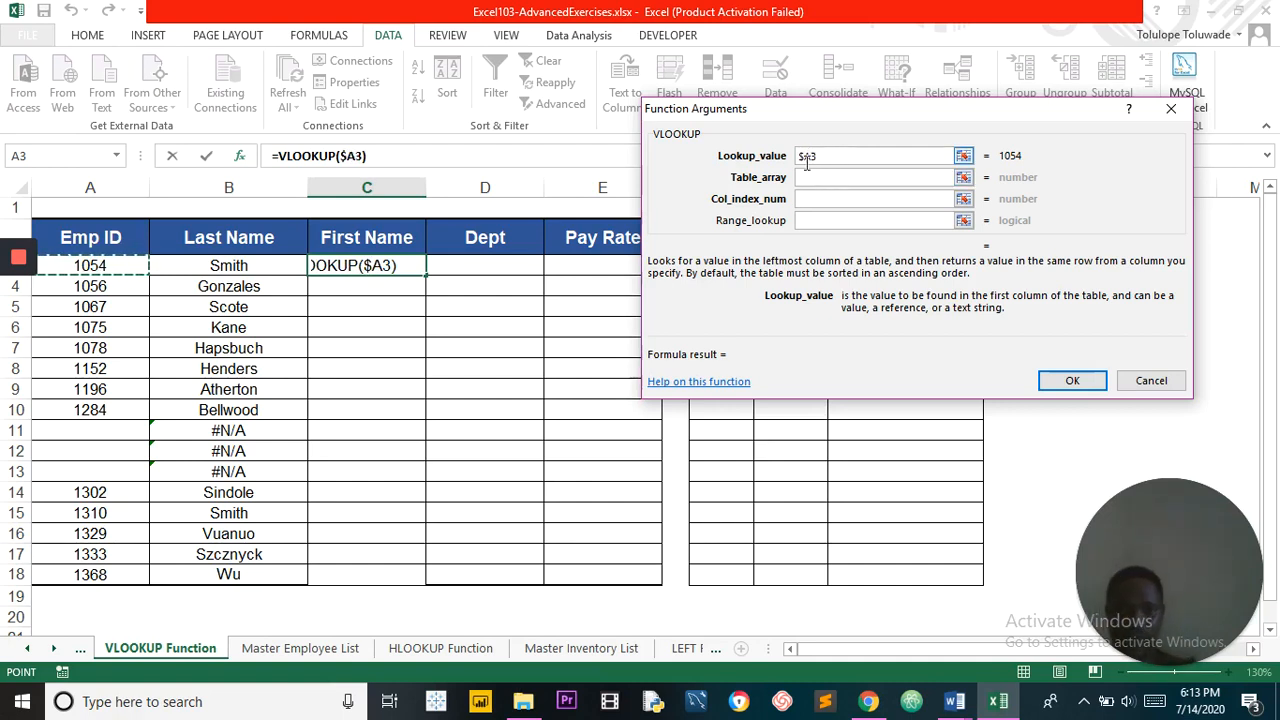
pyautogui.click(817, 177)
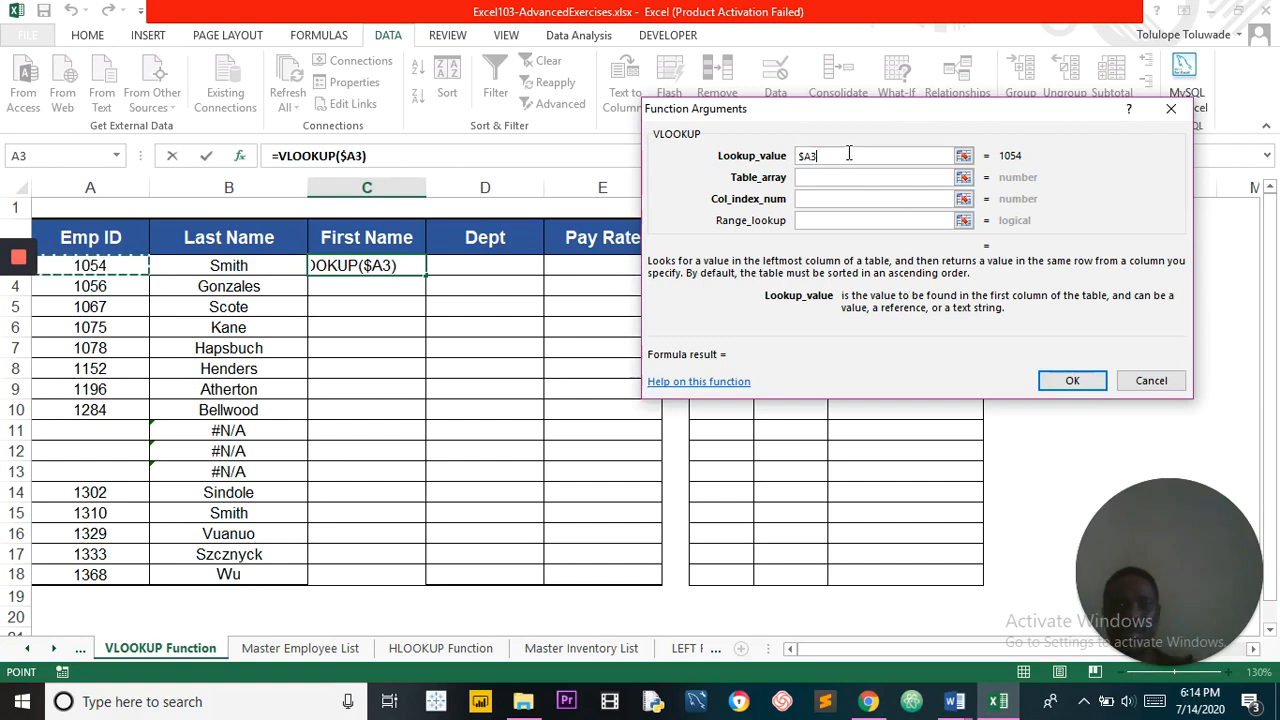
# Set the VLOOKUP table array to the whole Master Employee List table, locked as $A$1:$J$38.
pyautogui.click(828, 178)
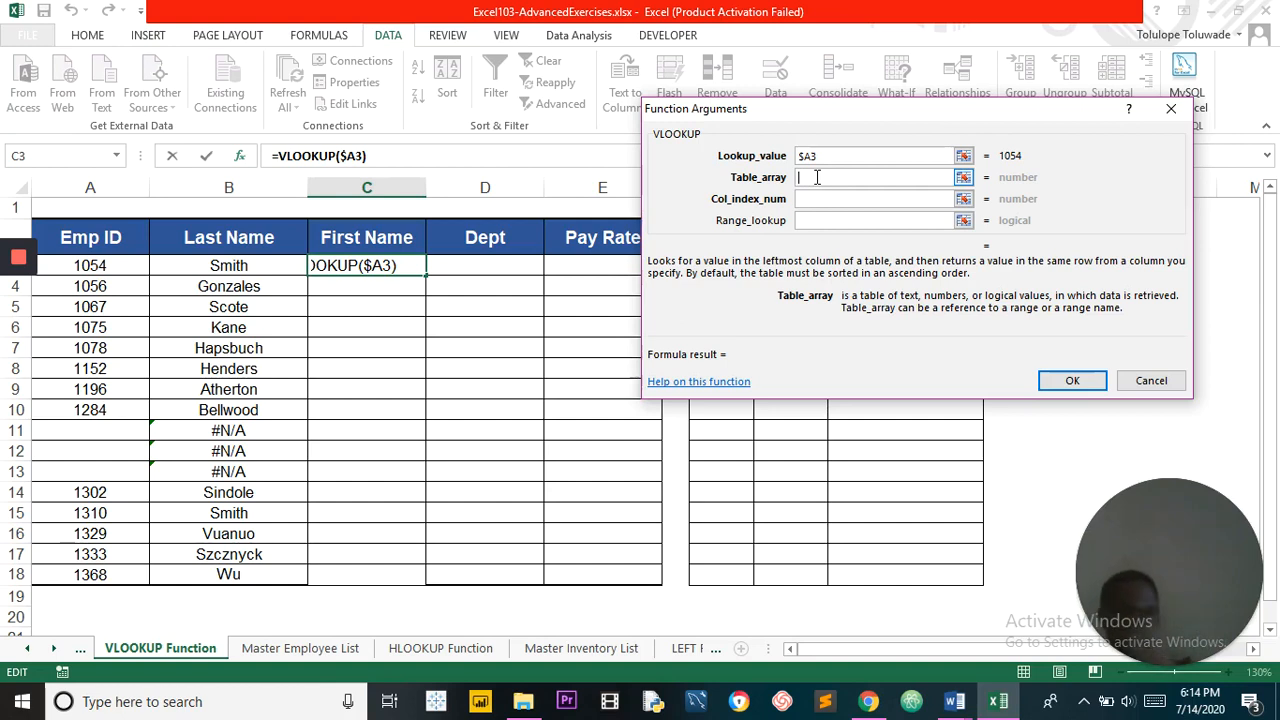
pyautogui.click(327, 650)
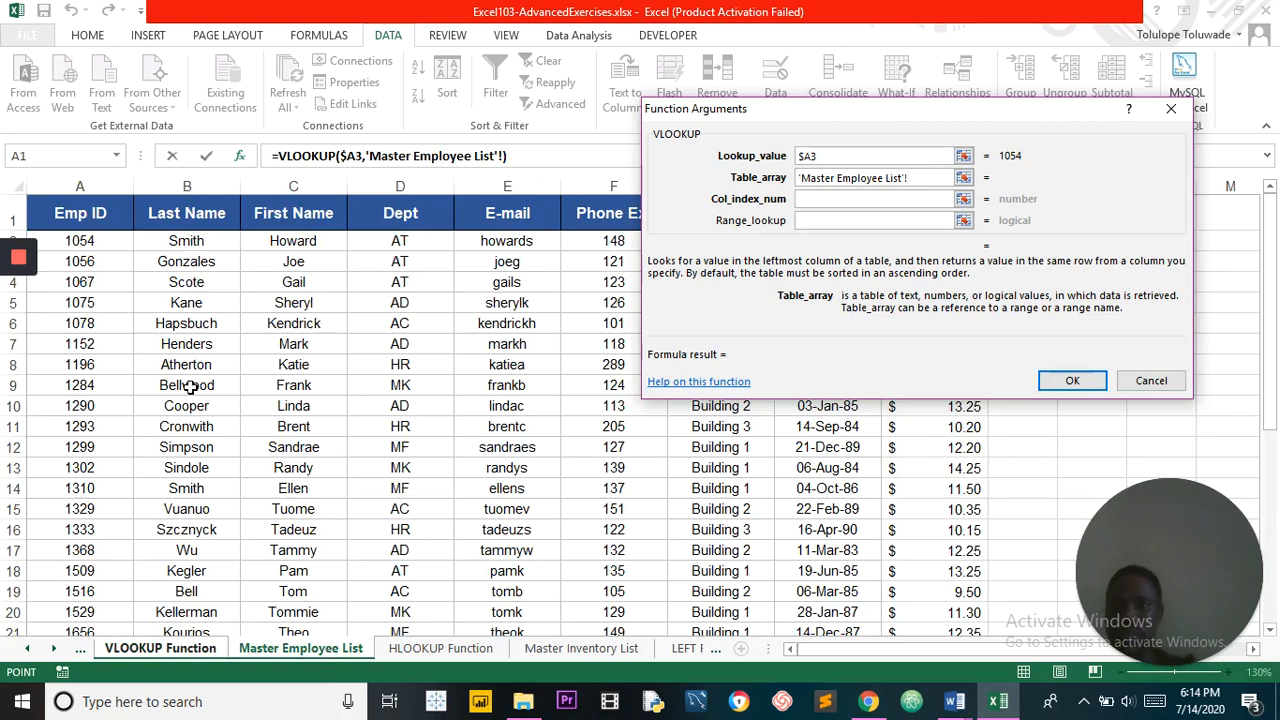
pyautogui.click(73, 217)
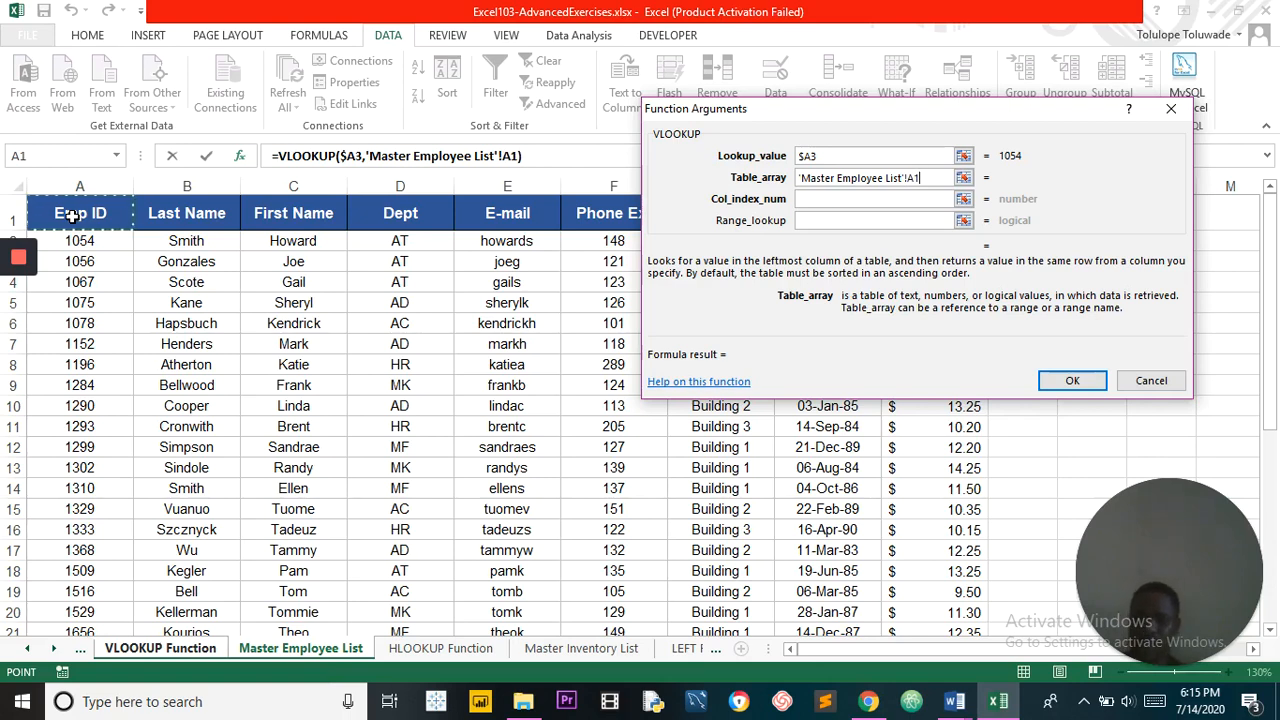
pyautogui.hotkey('ctrl', 'shift', 'Right')
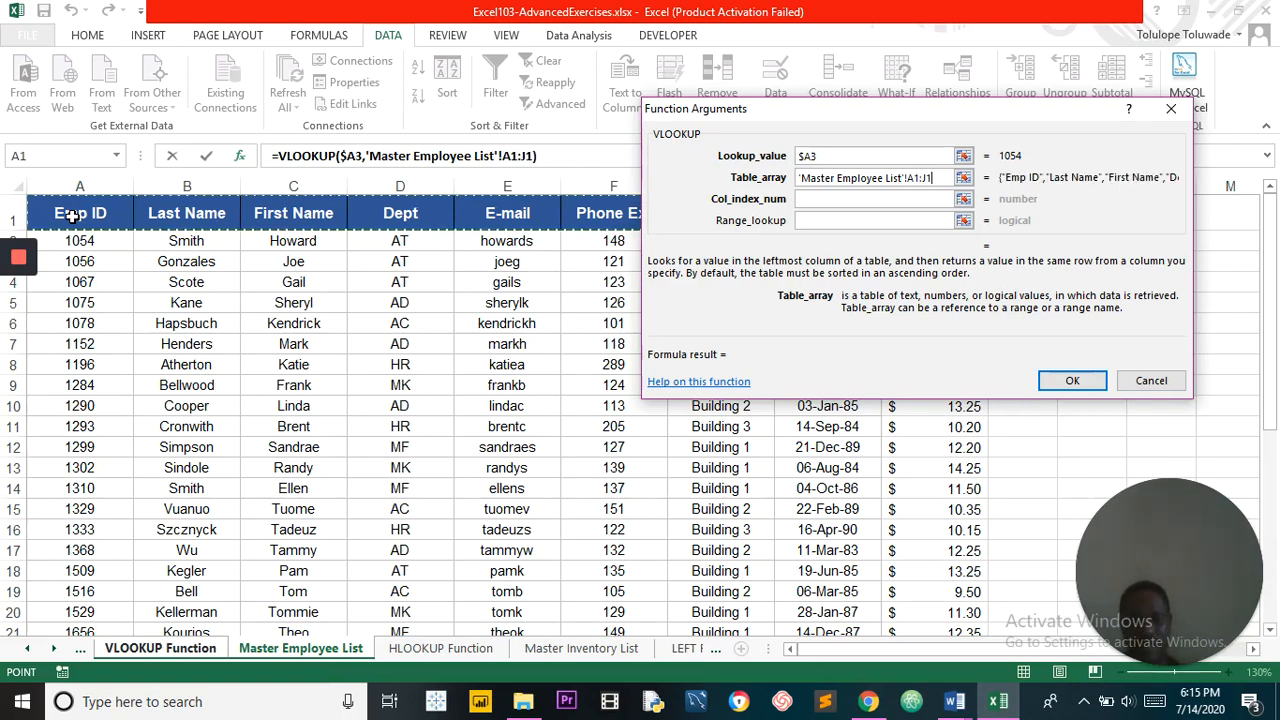
pyautogui.hotkey('ctrl', 'shift', 'Down')
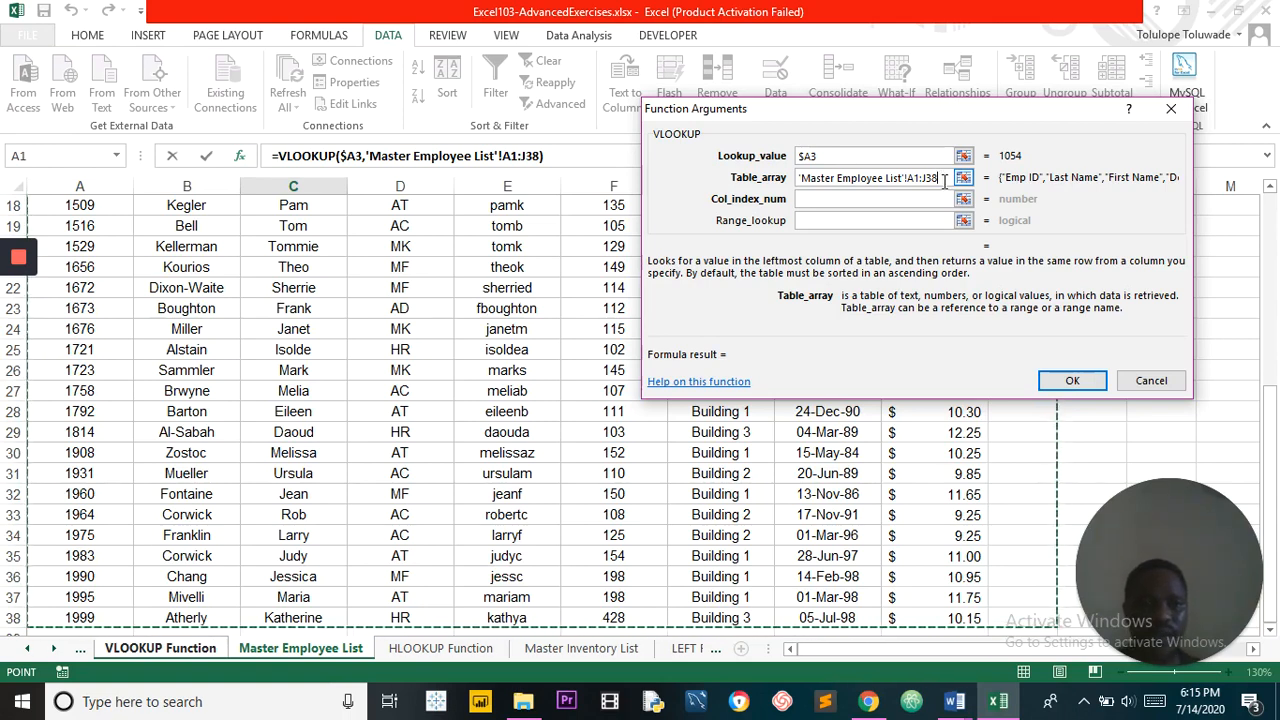
pyautogui.moveTo(942, 178); pyautogui.dragTo(904, 178)
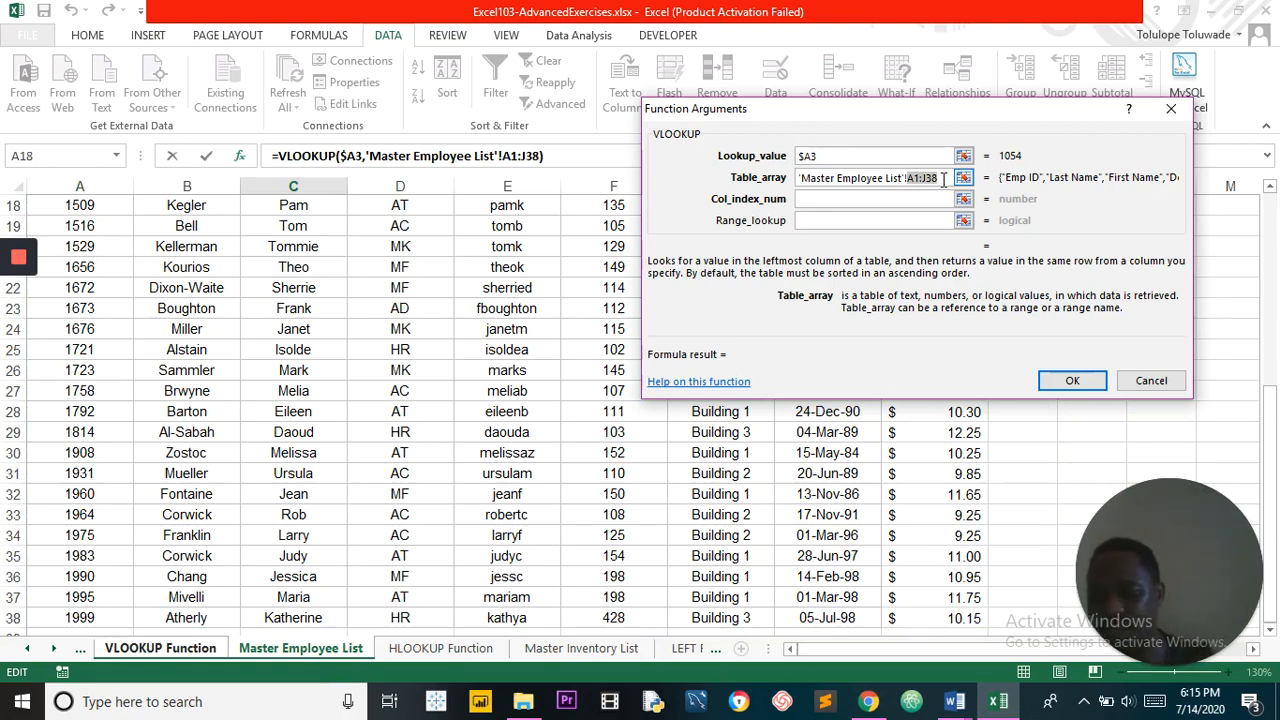
pyautogui.press('F4')
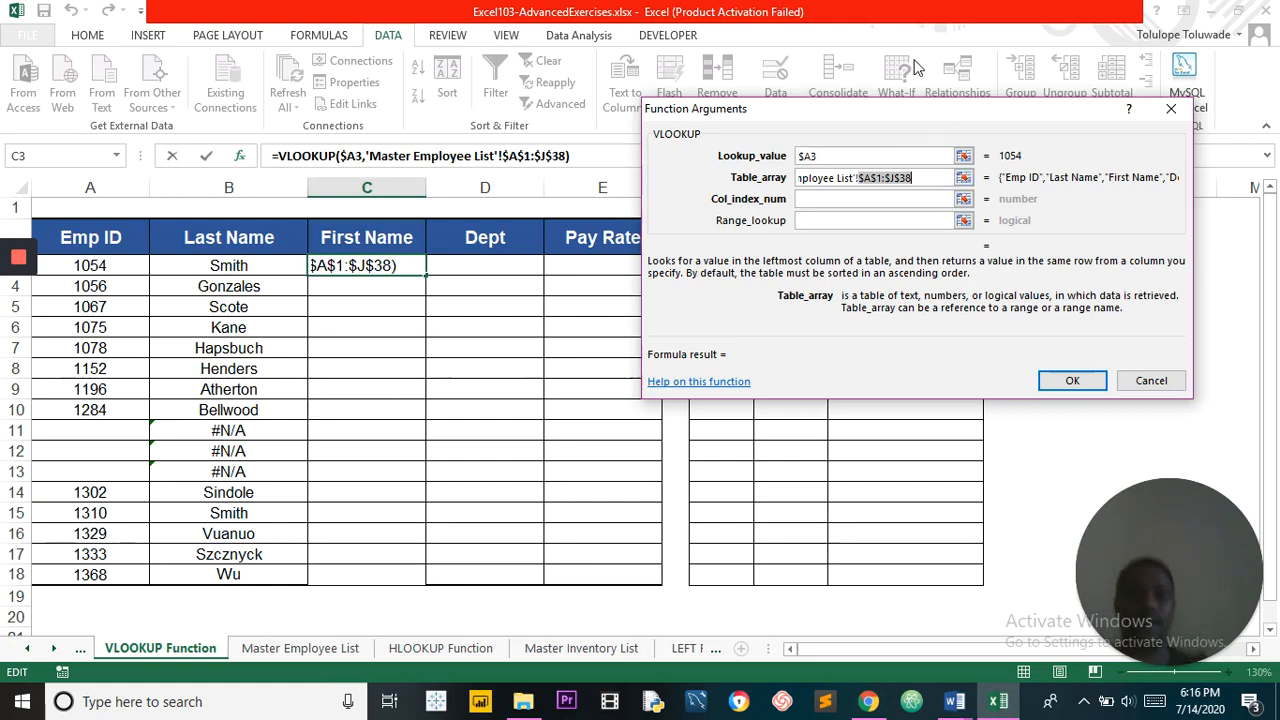
# Check the position of First Name in the Master Employee List and set the VLOOKUP column index number to 3.
pyautogui.click(834, 200)
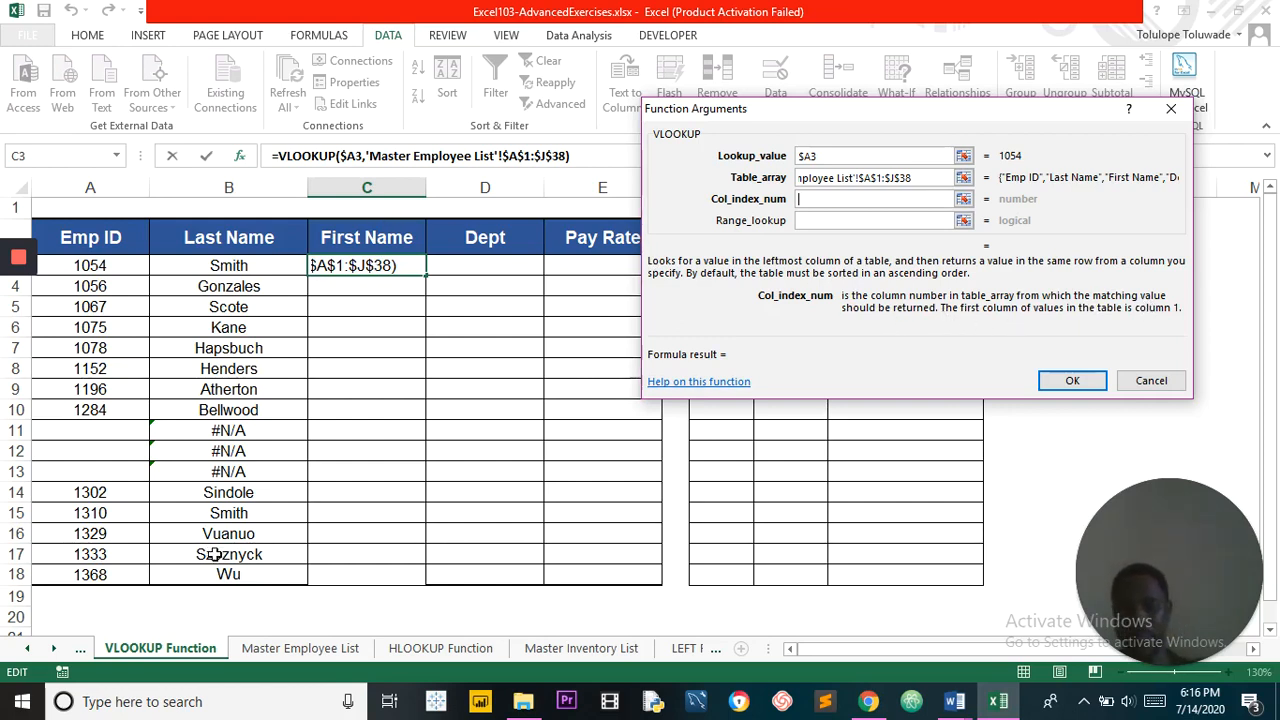
pyautogui.click(302, 650)
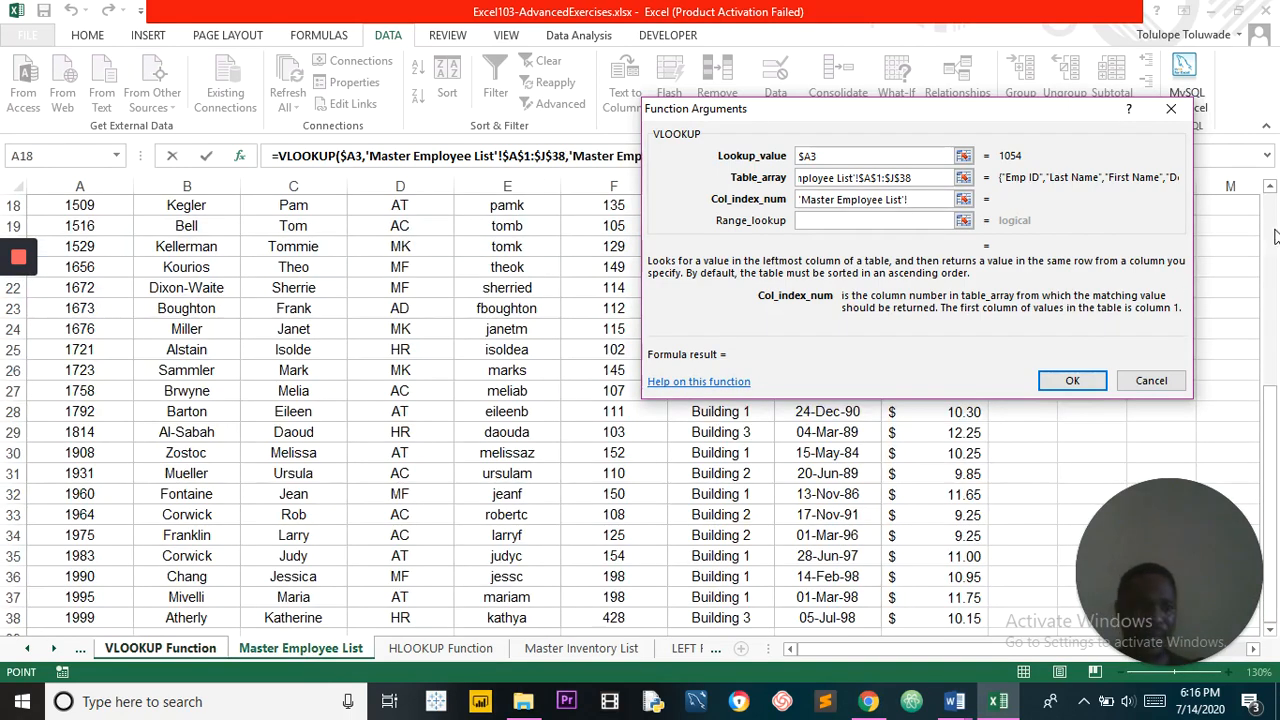
pyautogui.scroll(6, 1274, 235)
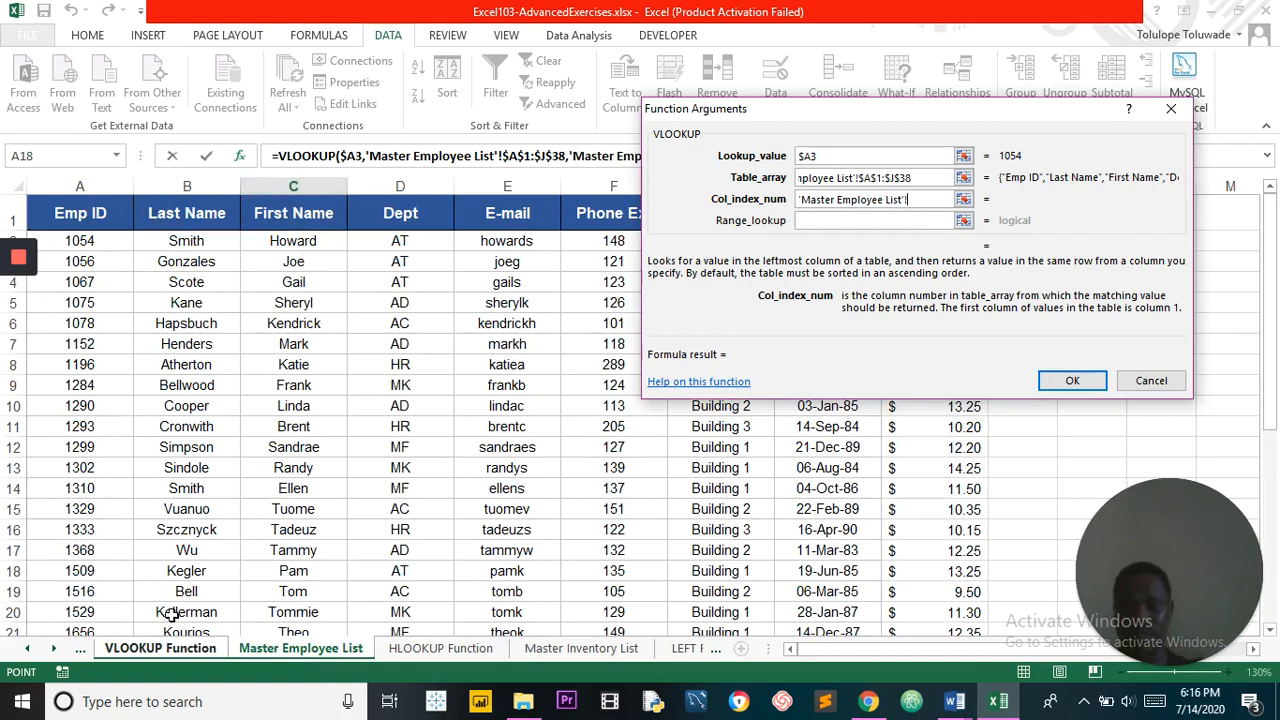
pyautogui.click(172, 650)
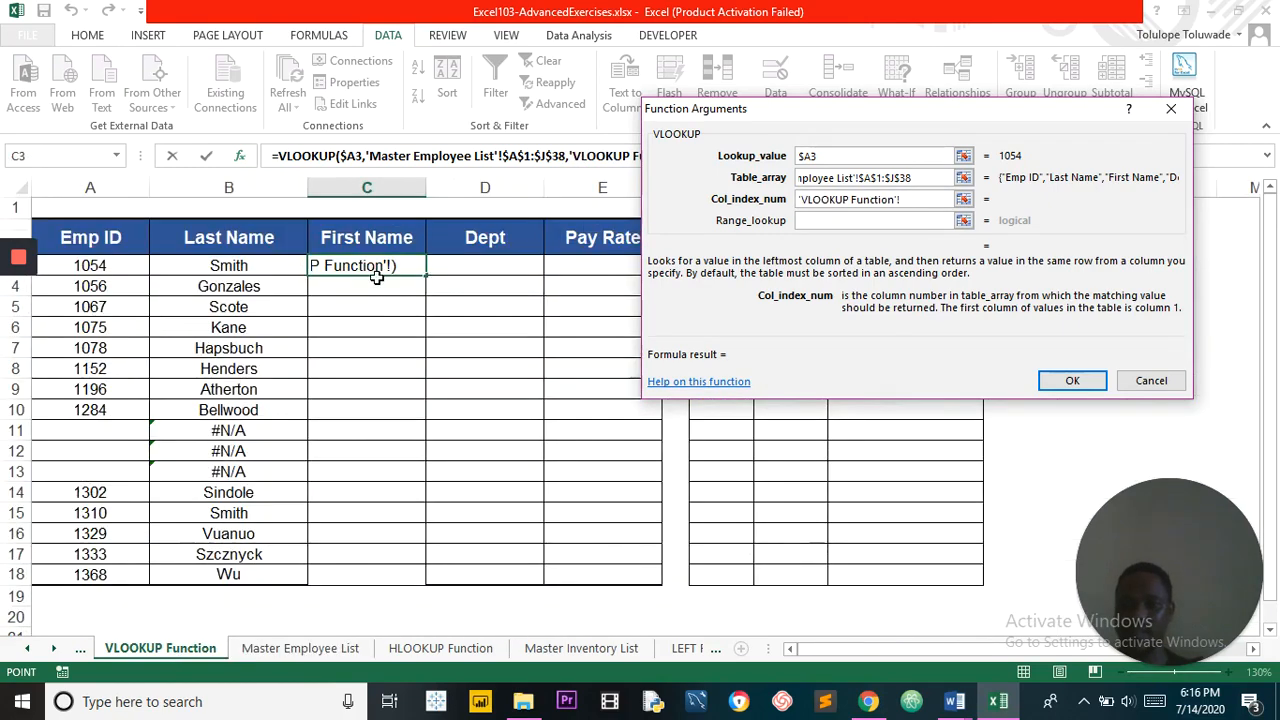
pyautogui.click(913, 200)
pyautogui.press('BackSpace')
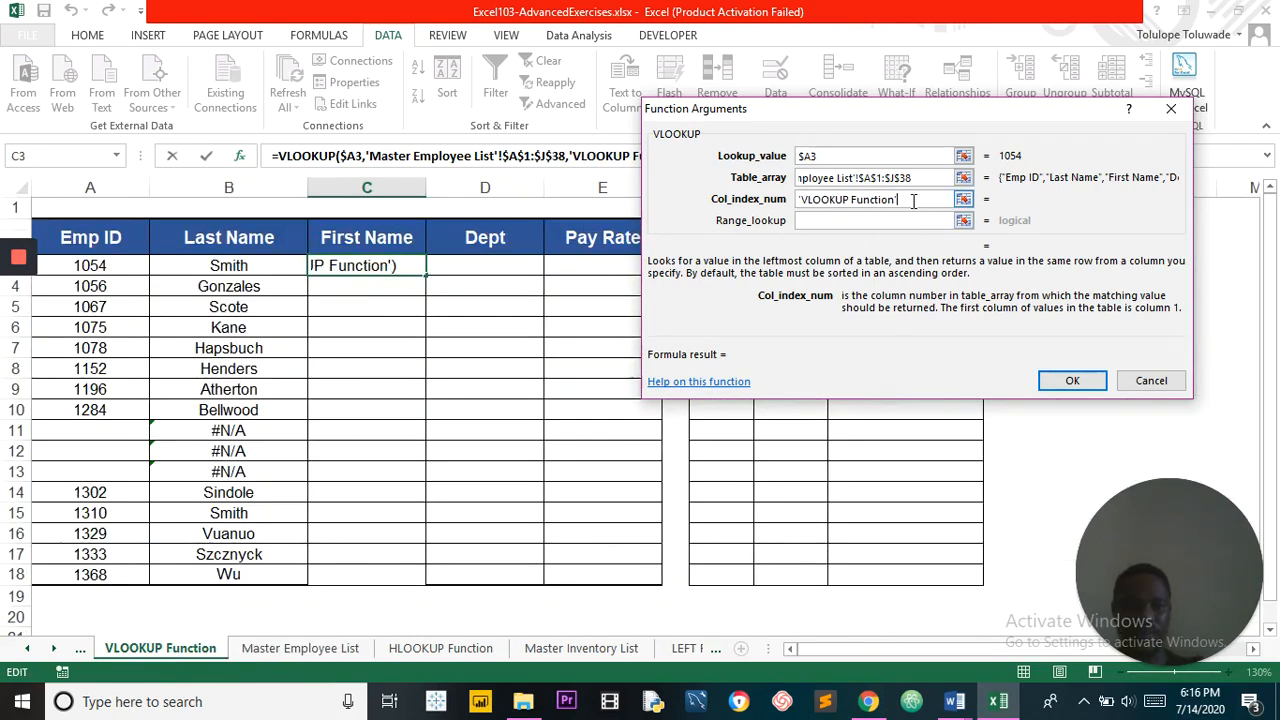
pyautogui.press('BackSpace')
pyautogui.press('BackSpace')
pyautogui.press('BackSpace')
pyautogui.press('BackSpace')
pyautogui.press('BackSpace')
pyautogui.press('BackSpace')
pyautogui.press('BackSpace')
pyautogui.press('BackSpace')
pyautogui.press('BackSpace')
pyautogui.press('BackSpace')
pyautogui.press('BackSpace')
pyautogui.press('BackSpace')
pyautogui.press('BackSpace')
pyautogui.press('BackSpace')
pyautogui.press('BackSpace')
pyautogui.press('BackSpace')
pyautogui.press('BackSpace')
pyautogui.press('BackSpace')
pyautogui.write('3')
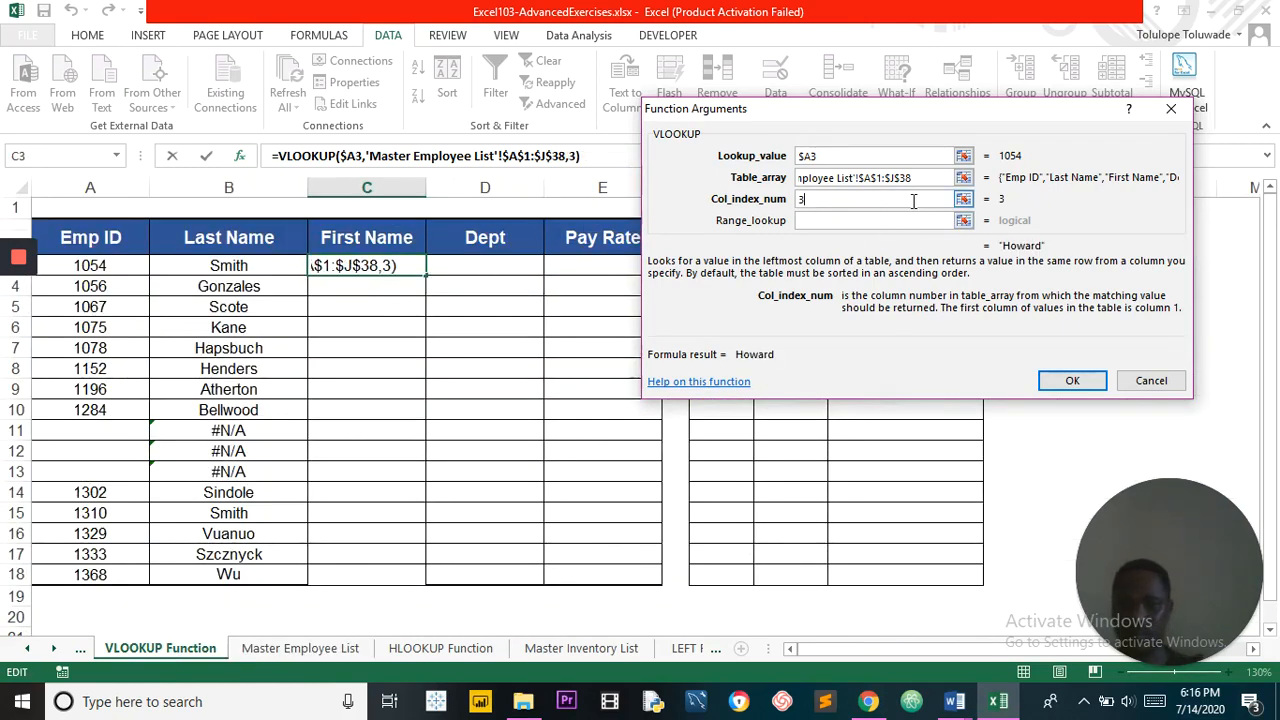
# Set the VLOOKUP range lookup to false for an exact match and enter the formula in C3.
pyautogui.click(848, 220)
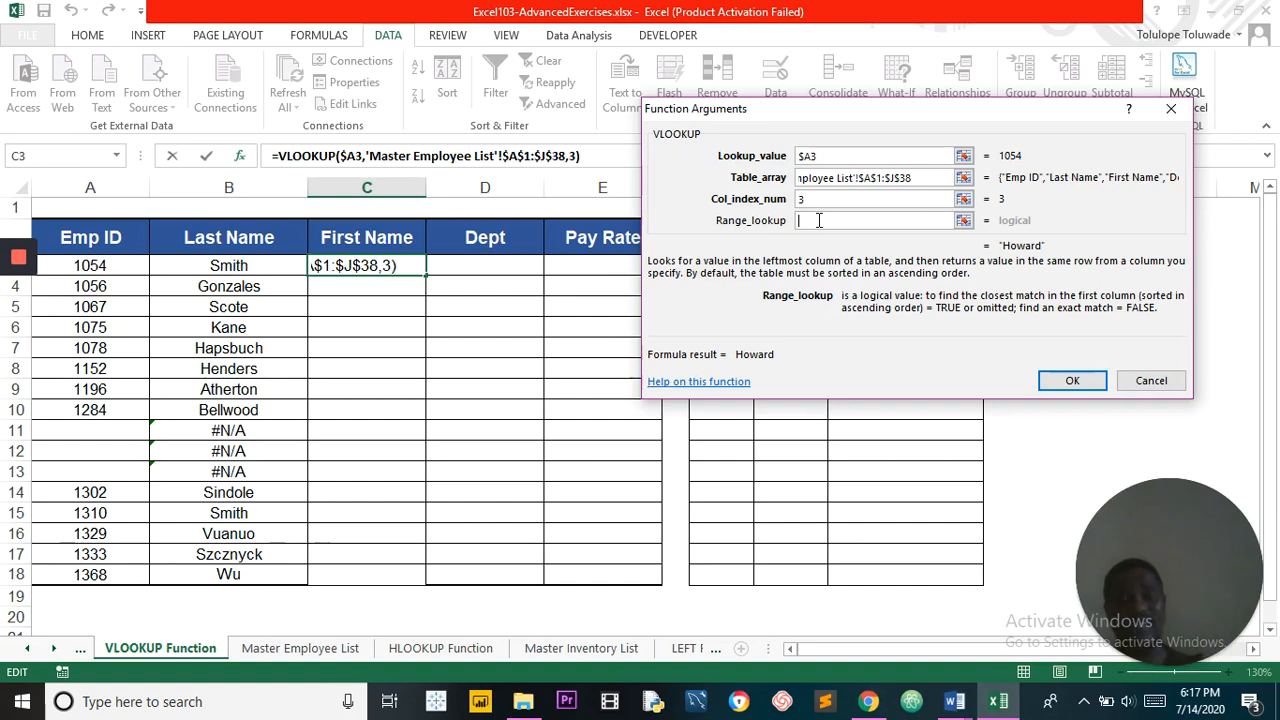
pyautogui.write('false')
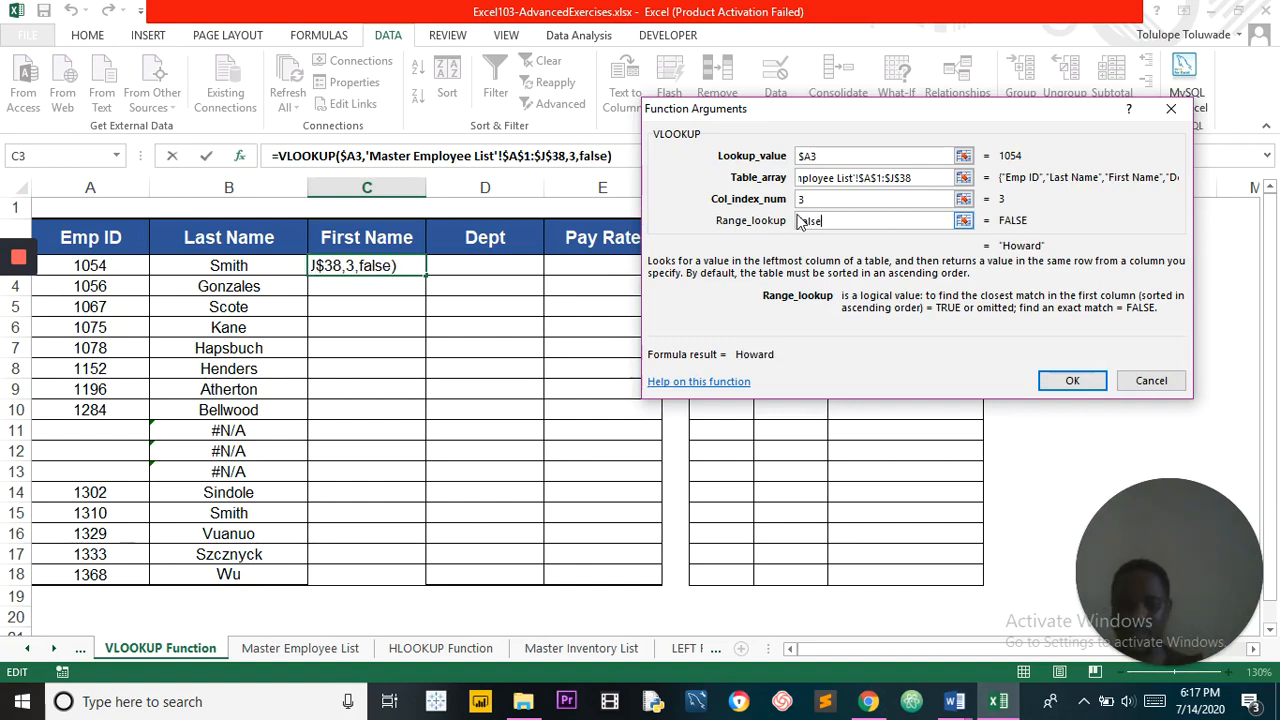
pyautogui.click(1073, 383)
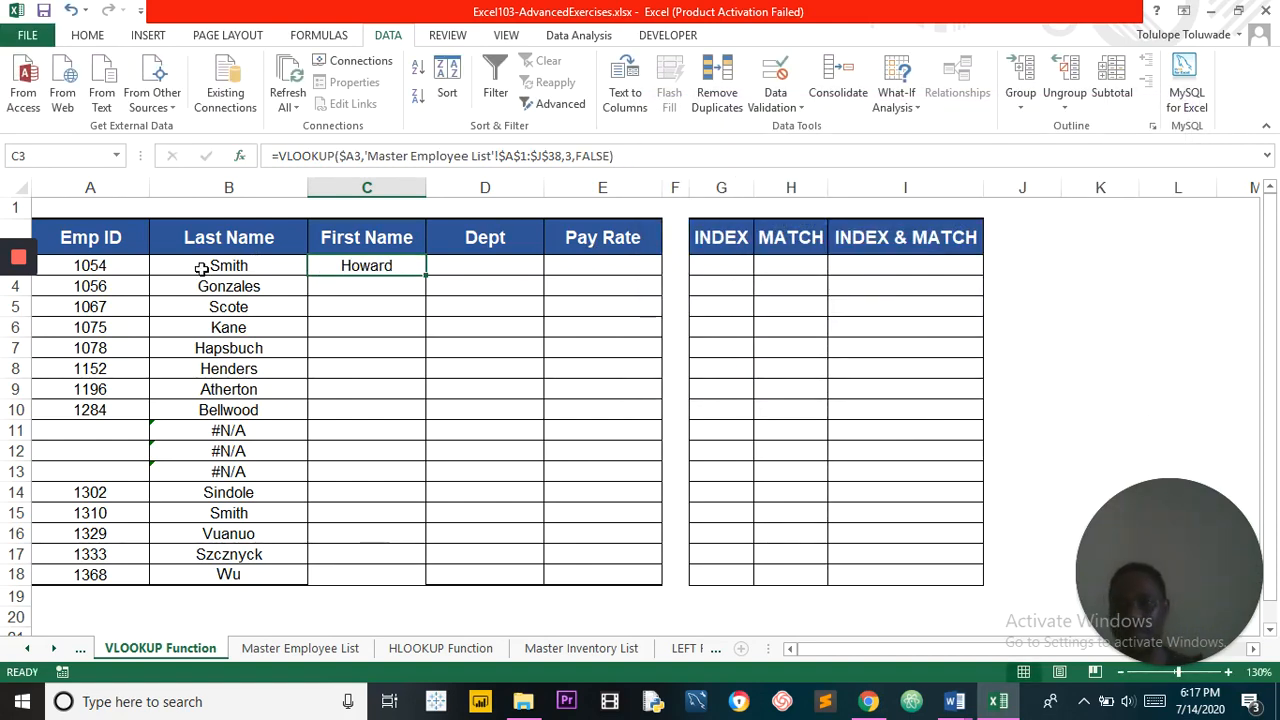
# Check the first employee's First Name against the Master Employee List and fill the C3 formula down to C18.
pyautogui.click(305, 652)
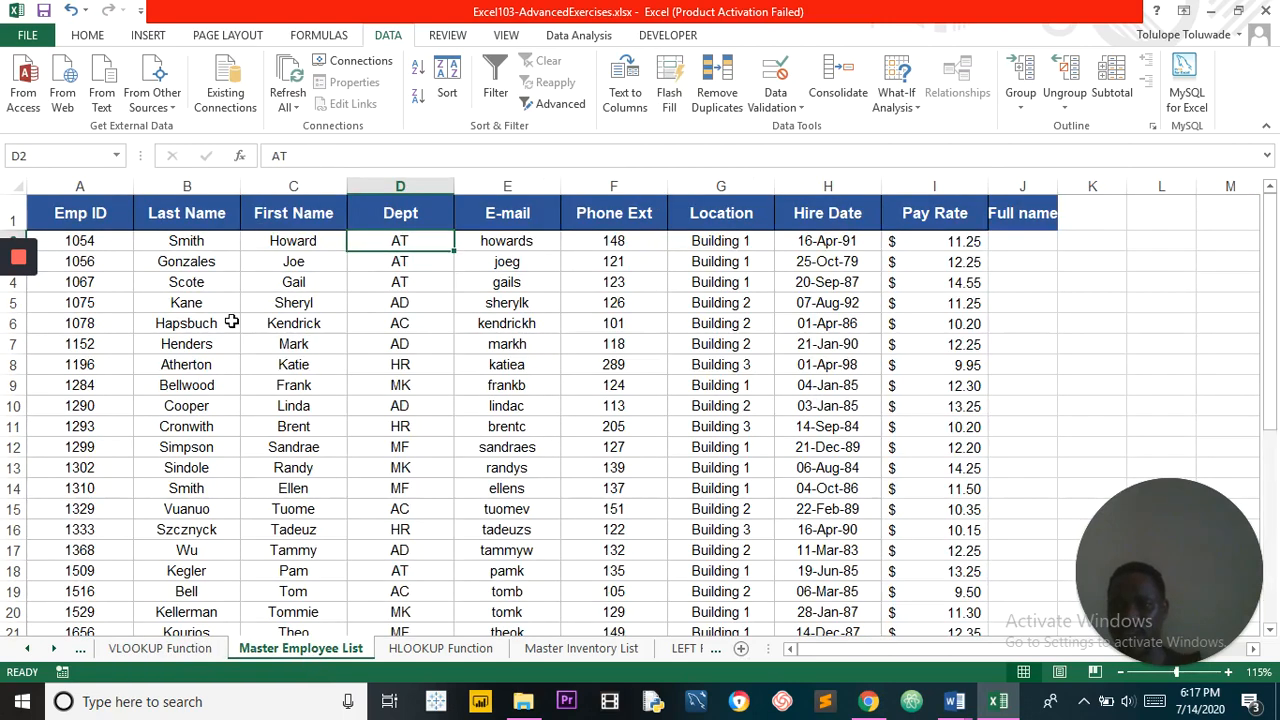
pyautogui.click(214, 245)
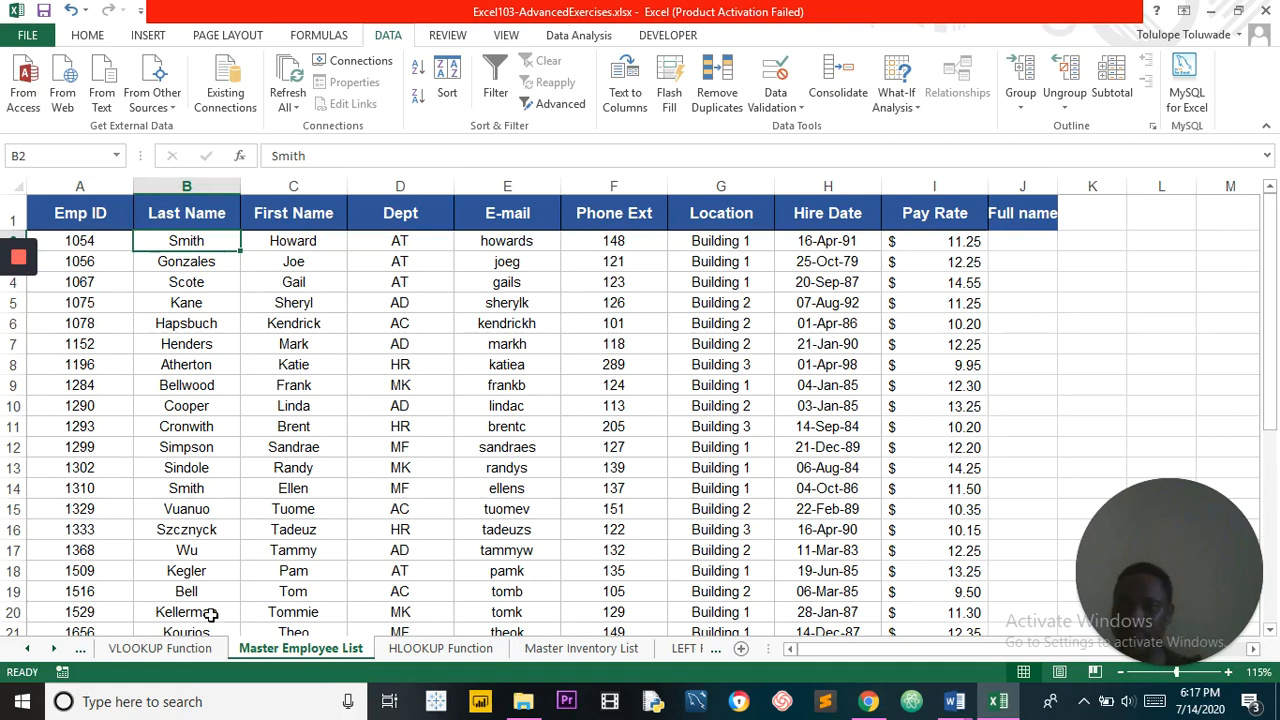
pyautogui.click(199, 651)
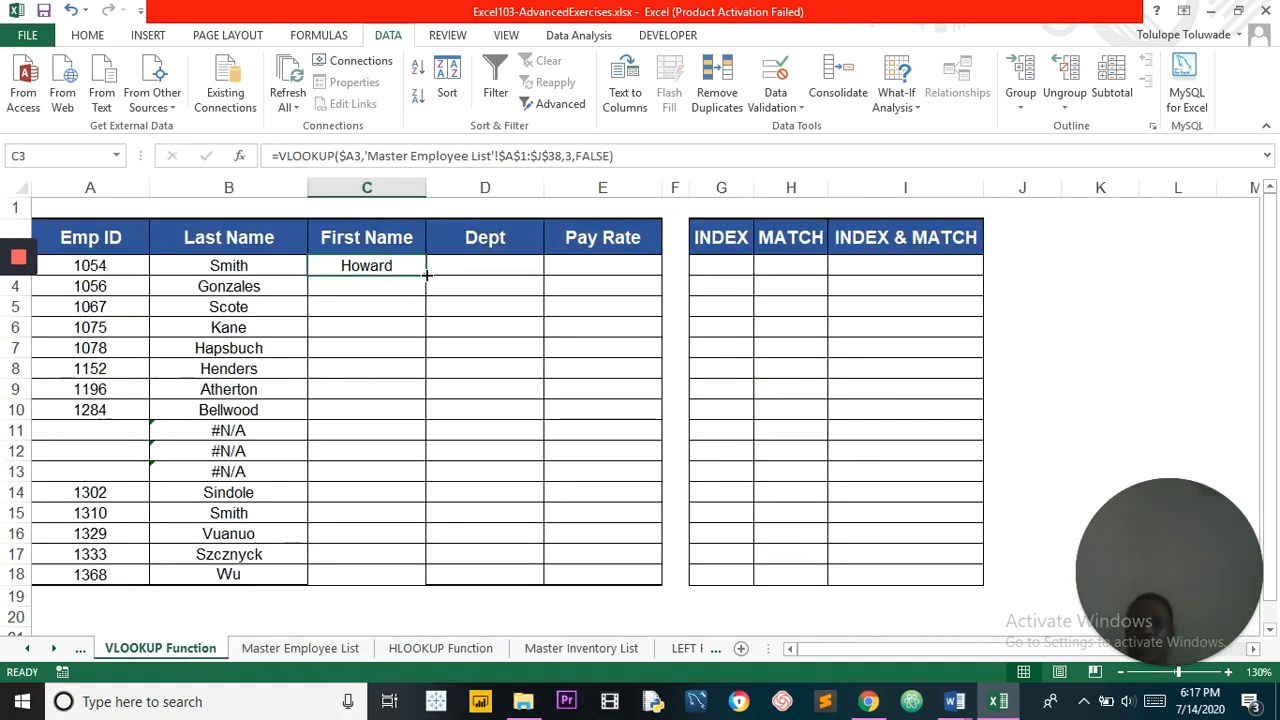
pyautogui.moveTo(427, 275); pyautogui.dragTo(423, 580)
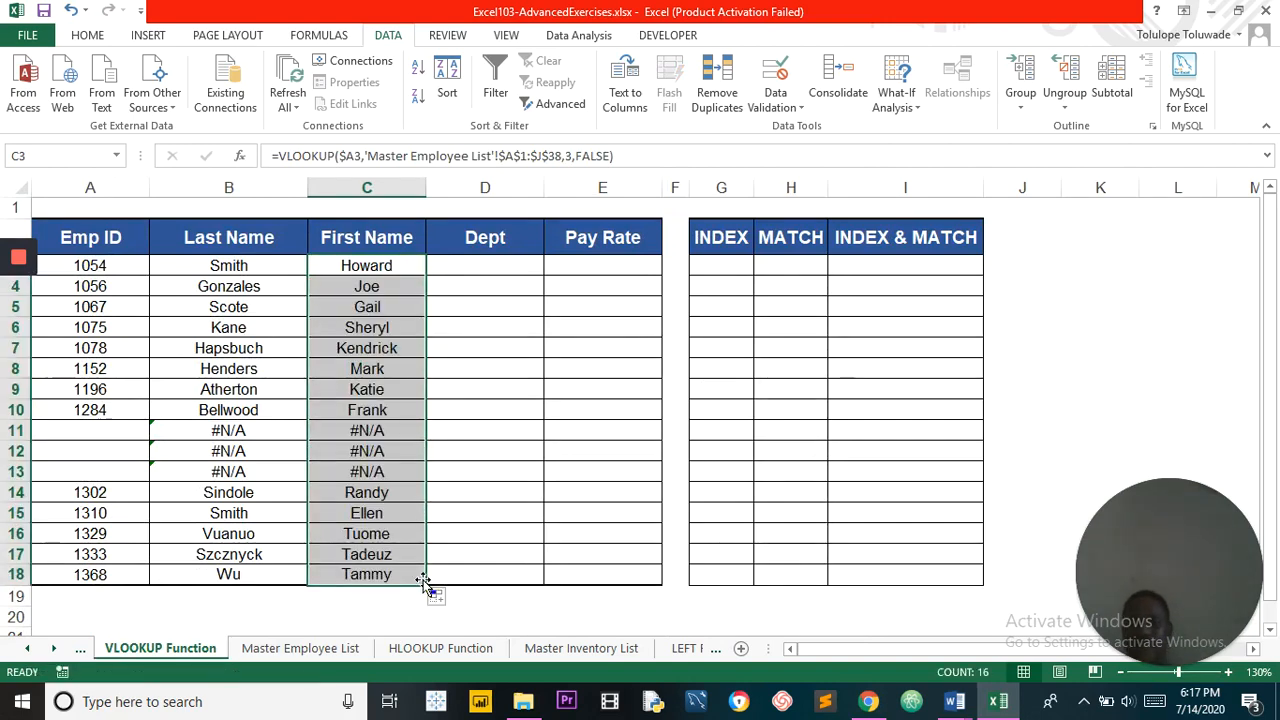
pyautogui.click(410, 341)
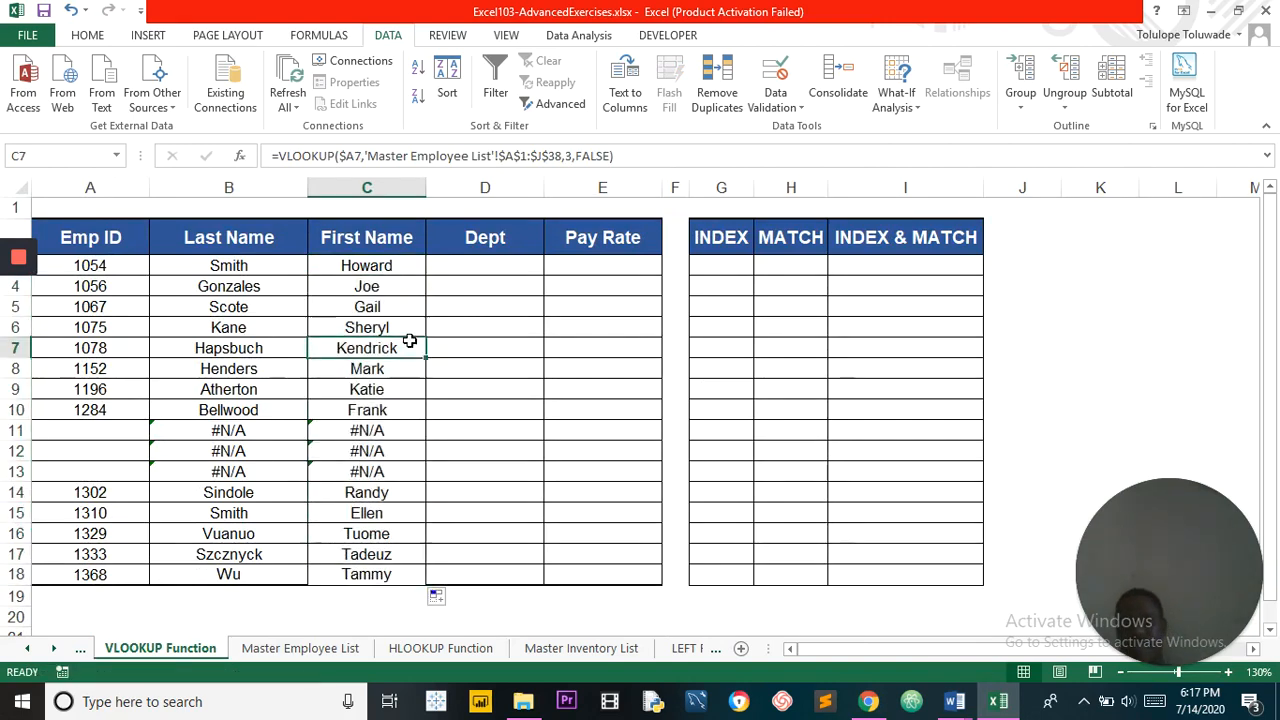
# Fill the VLOOKUP formula from C3 across to the first employee's Dept and Pay Rate cells, D3 and E3.
pyautogui.click(393, 262)
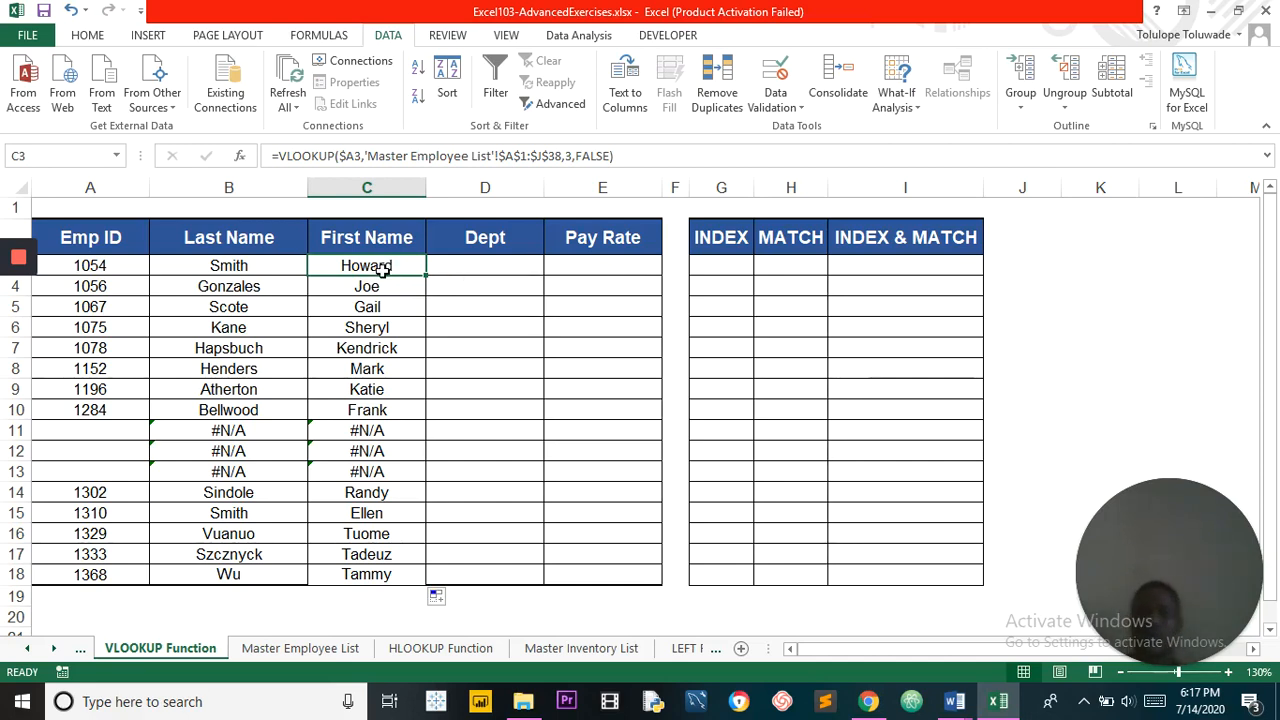
pyautogui.moveTo(421, 299); pyautogui.dragTo(419, 271)
pyautogui.click(419, 270)
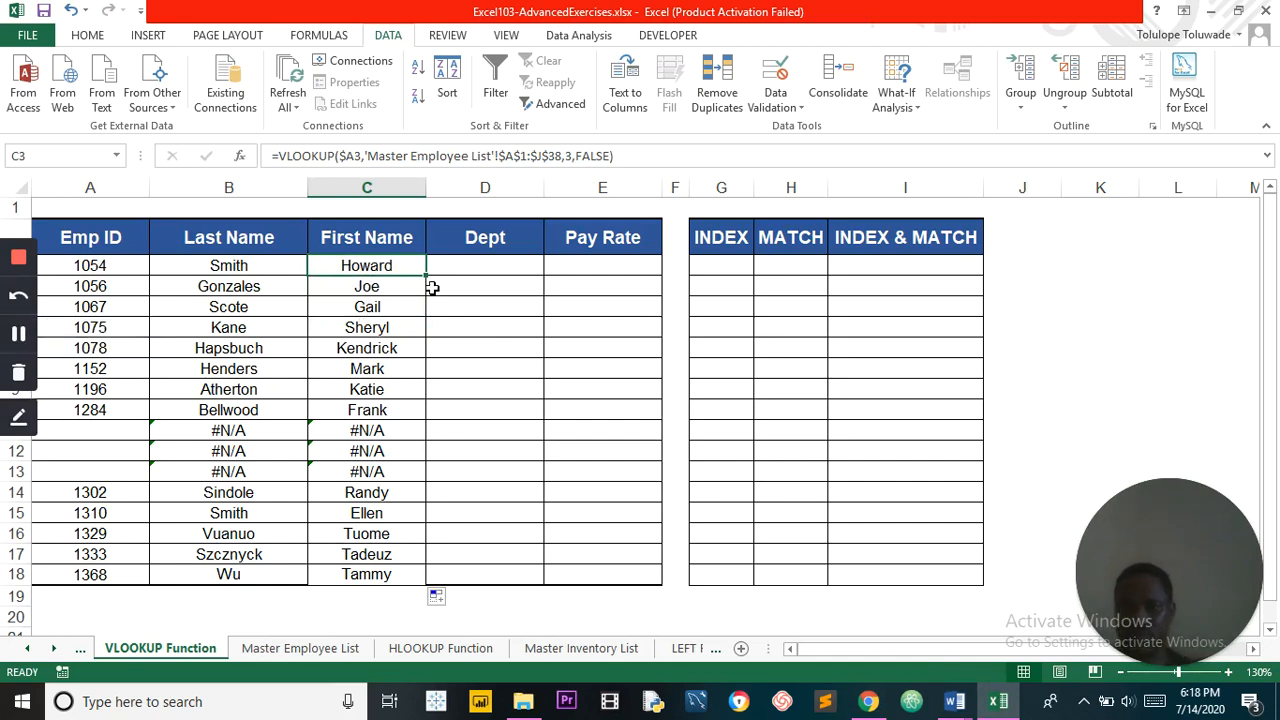
pyautogui.moveTo(427, 277); pyautogui.dragTo(620, 277)
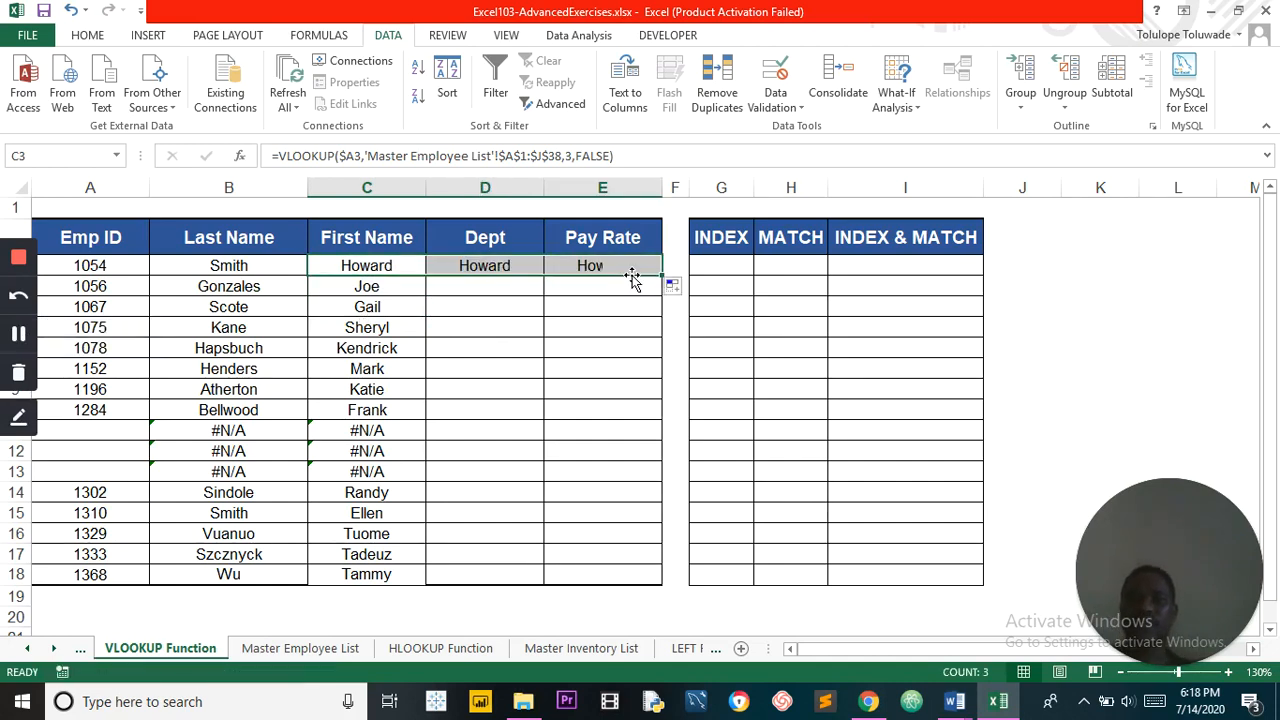
pyautogui.click(509, 289)
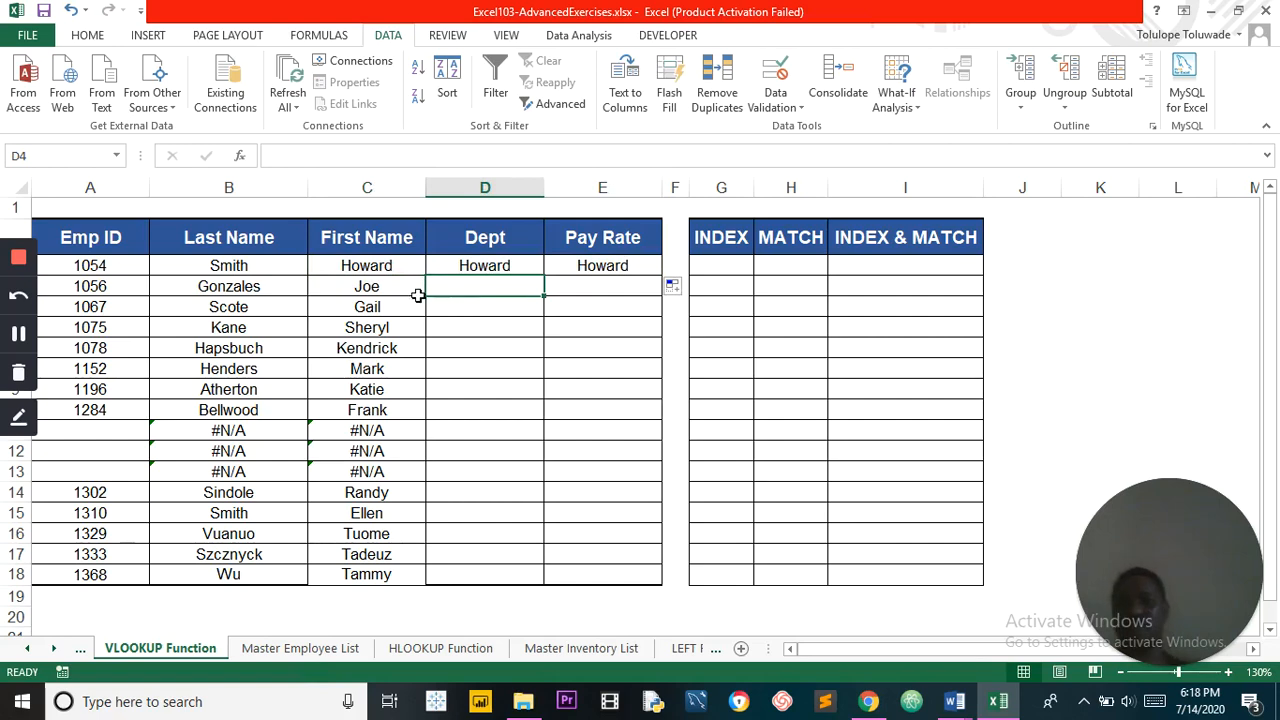
# Examine the formula copied into D3 and compare its column index with the Dept column's position in the Master Employee List.
pyautogui.click(509, 266)
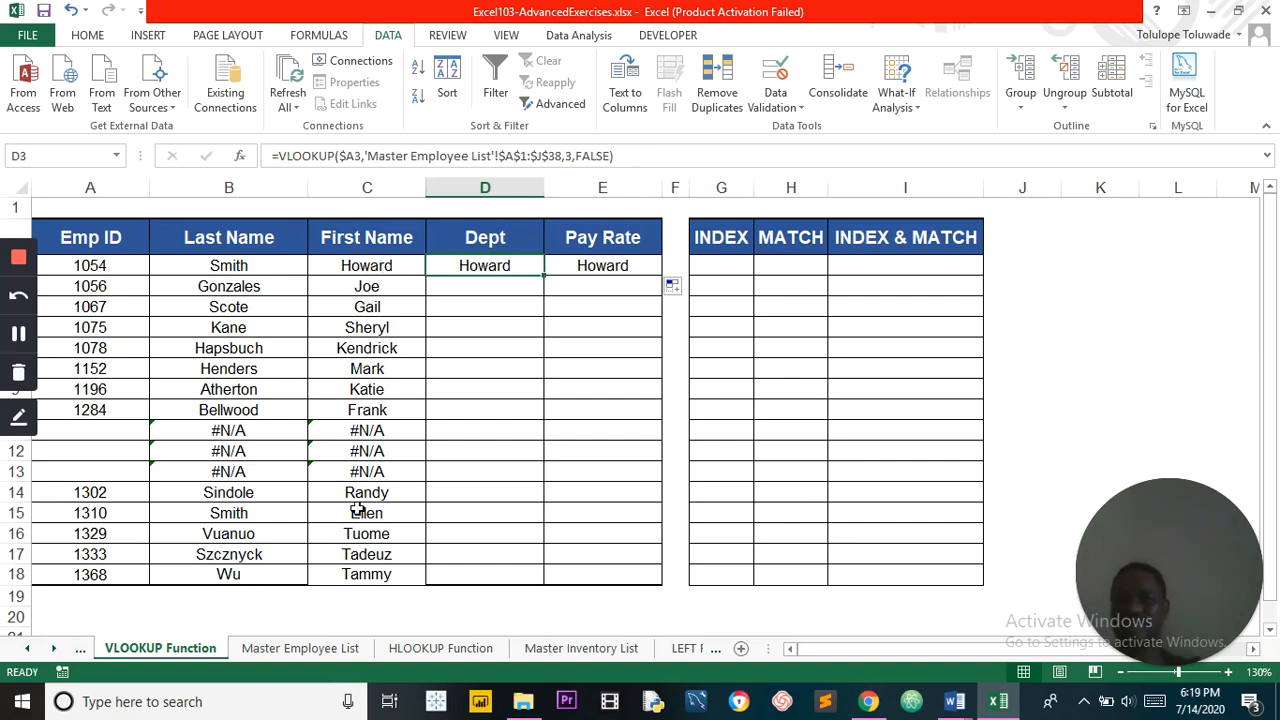
pyautogui.click(322, 651)
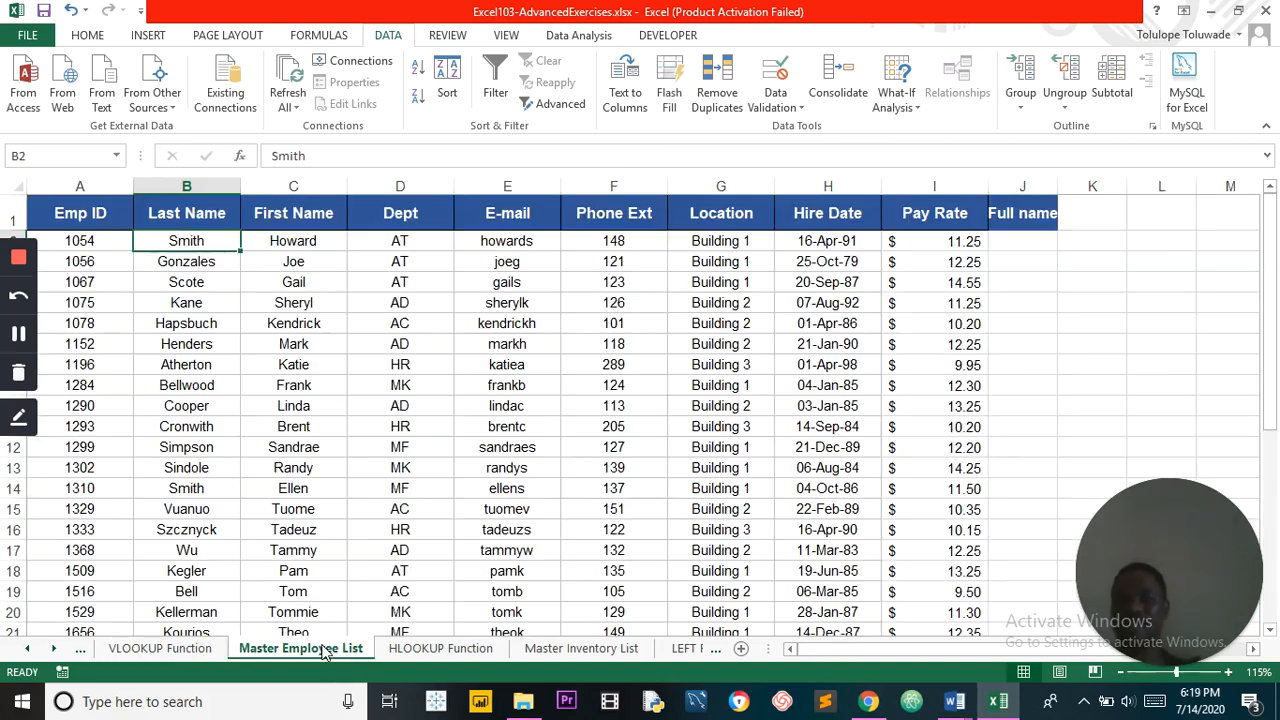
pyautogui.click(168, 648)
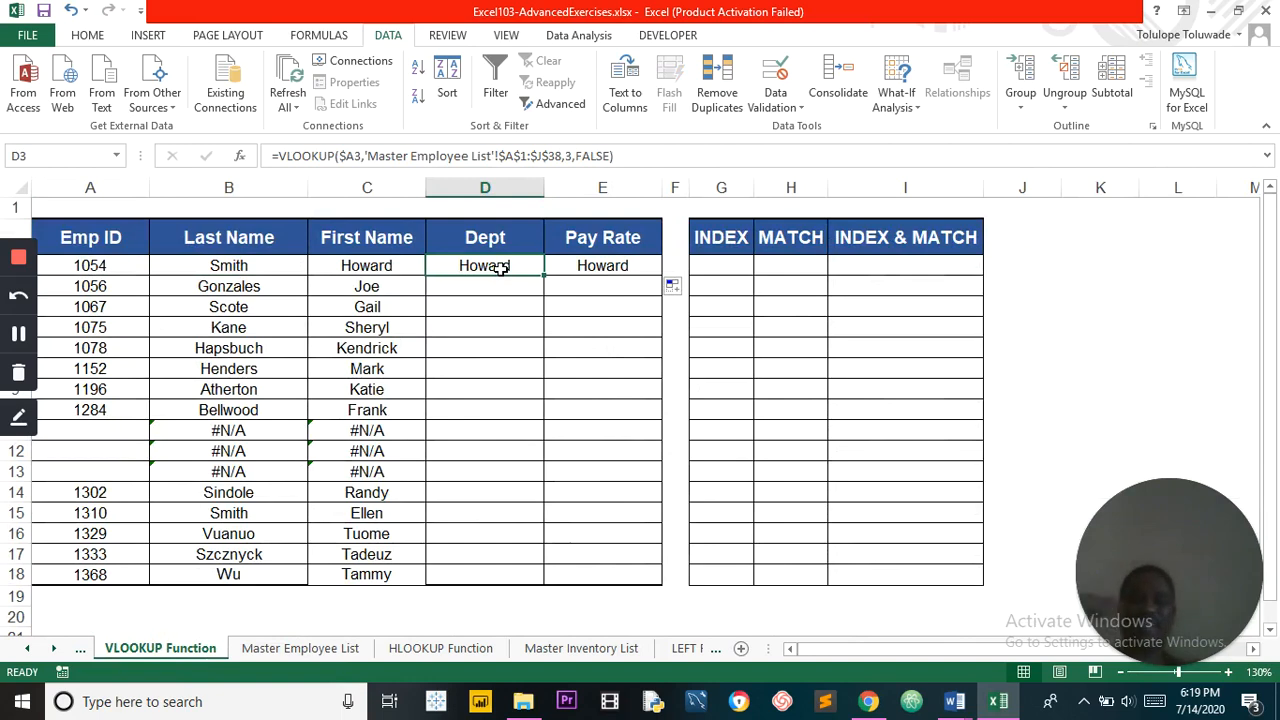
pyautogui.click(352, 286)
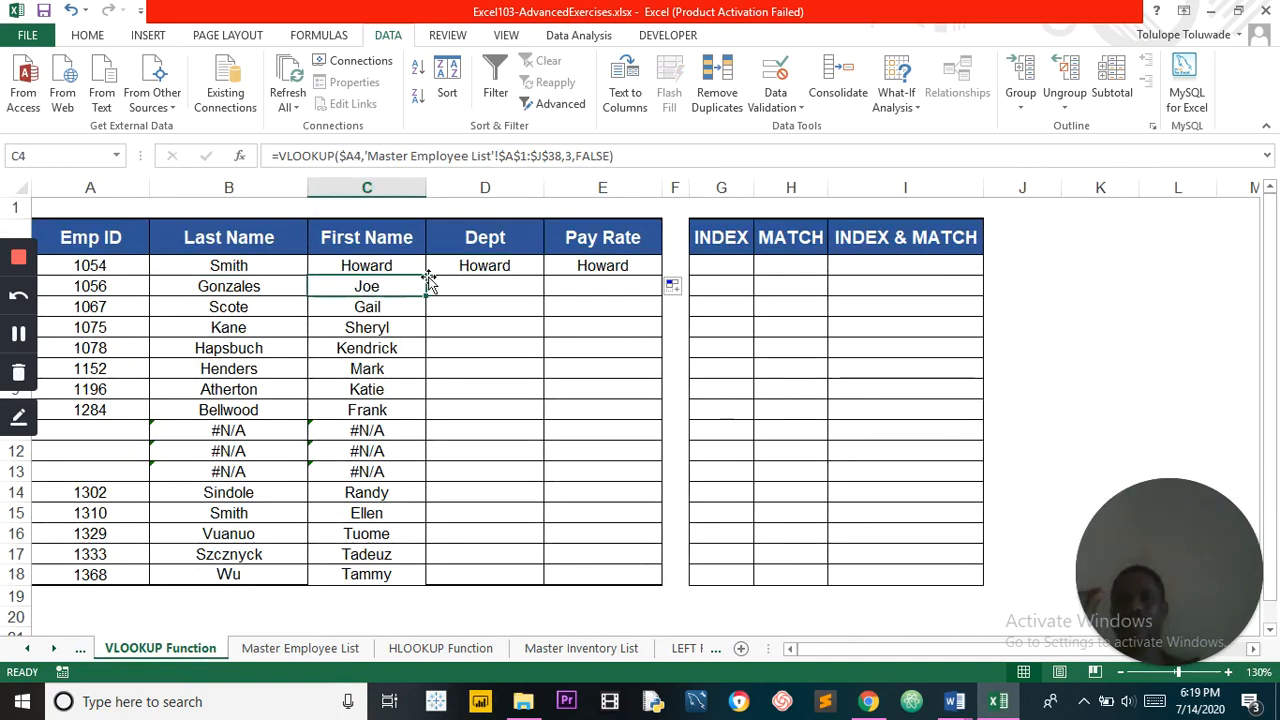
# Check the Dept column's position in the Master Employee List and set the column index of the D3 VLOOKUP formula to 4.
pyautogui.click(487, 266)
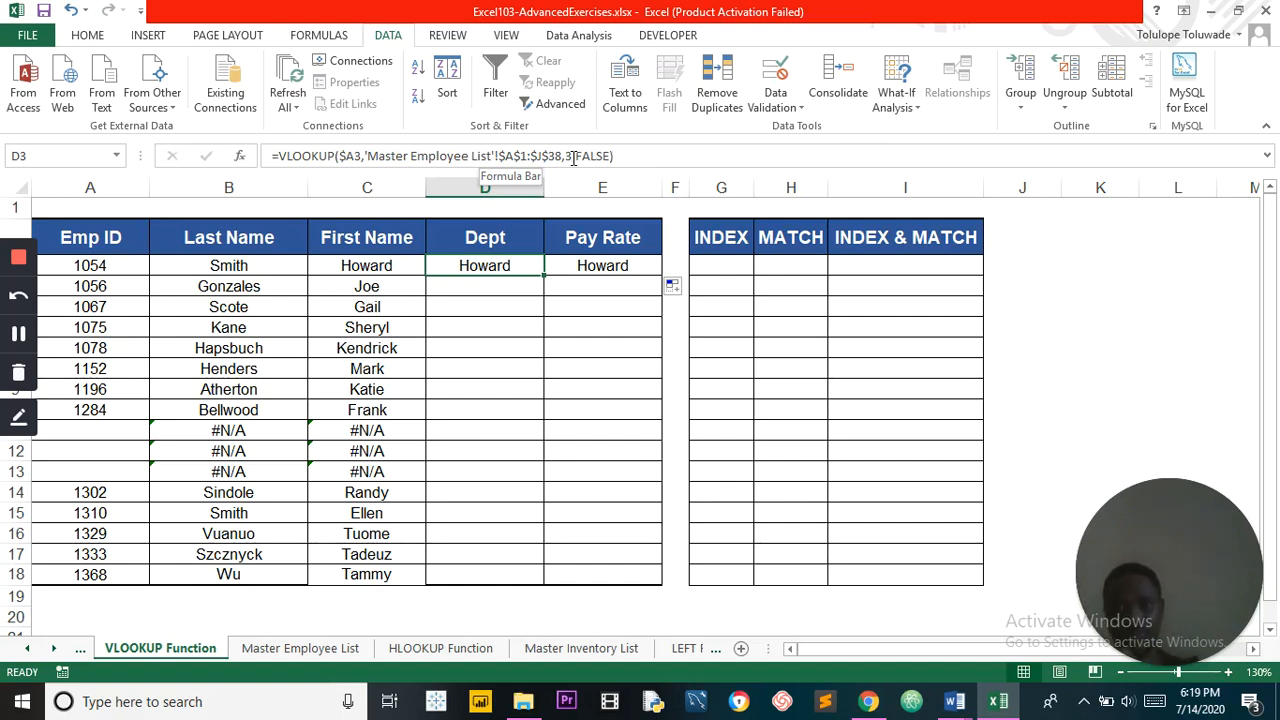
pyautogui.click(296, 650)
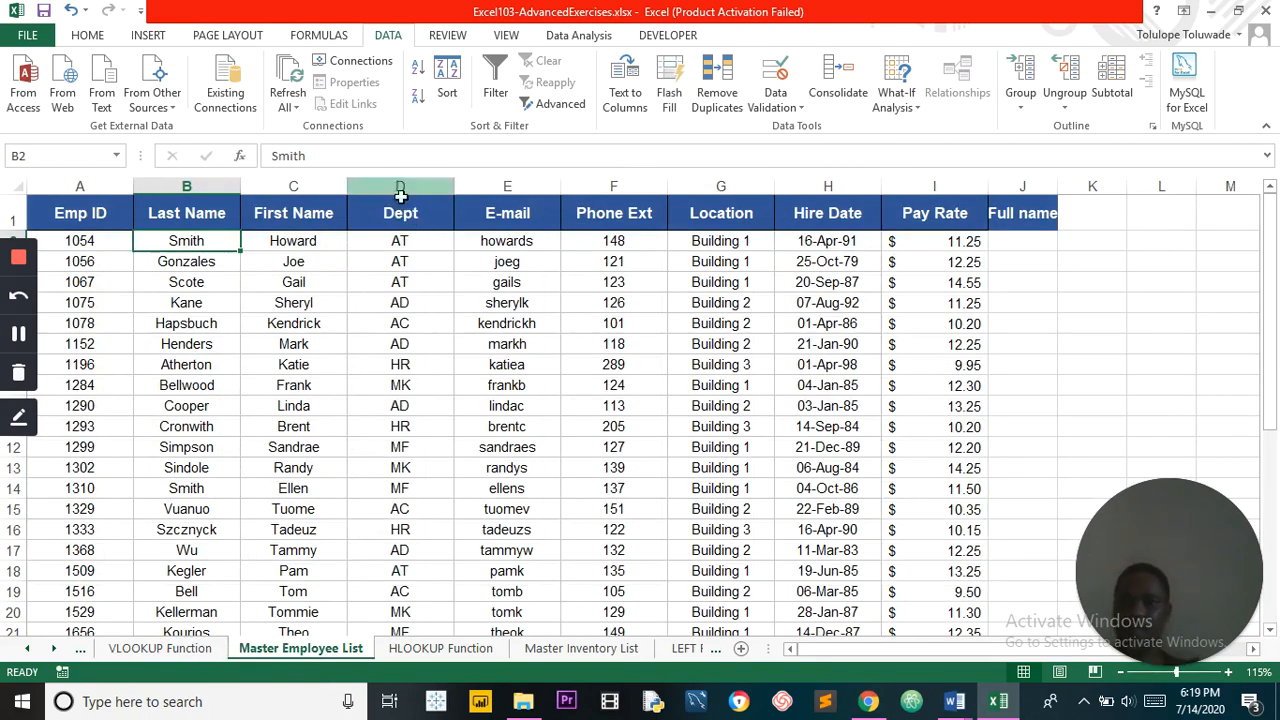
pyautogui.click(180, 650)
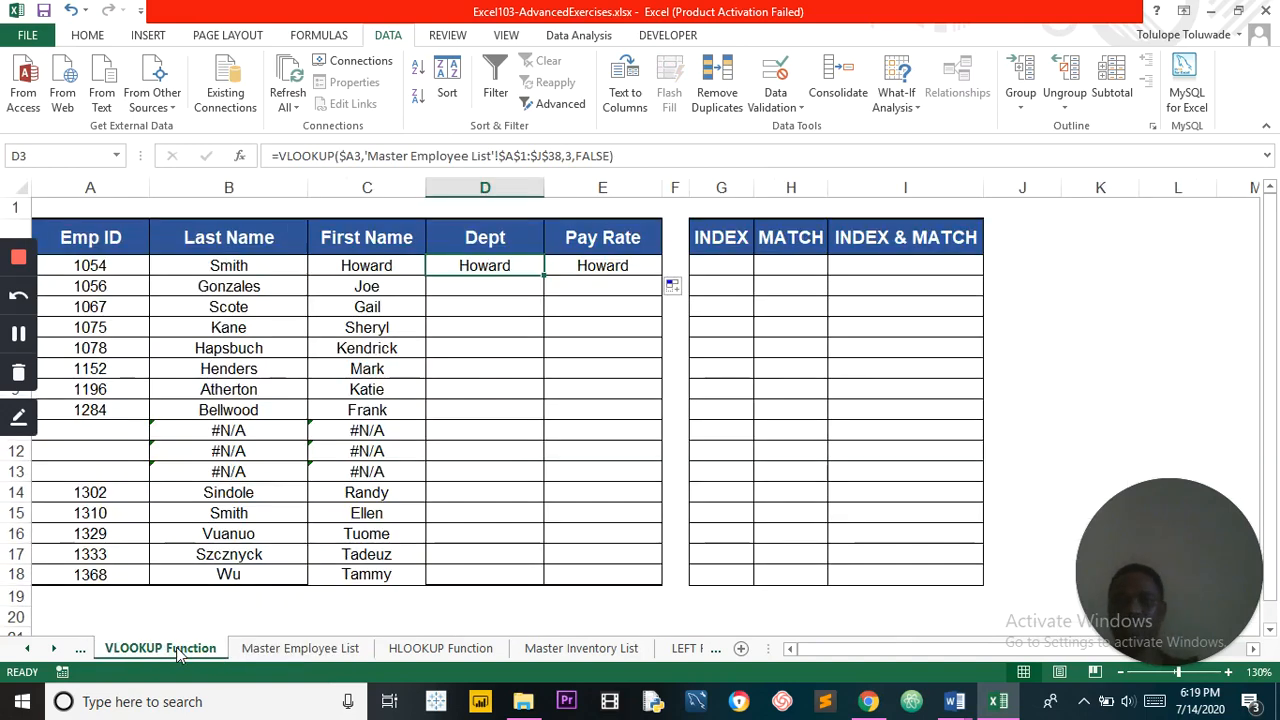
pyautogui.click(566, 157)
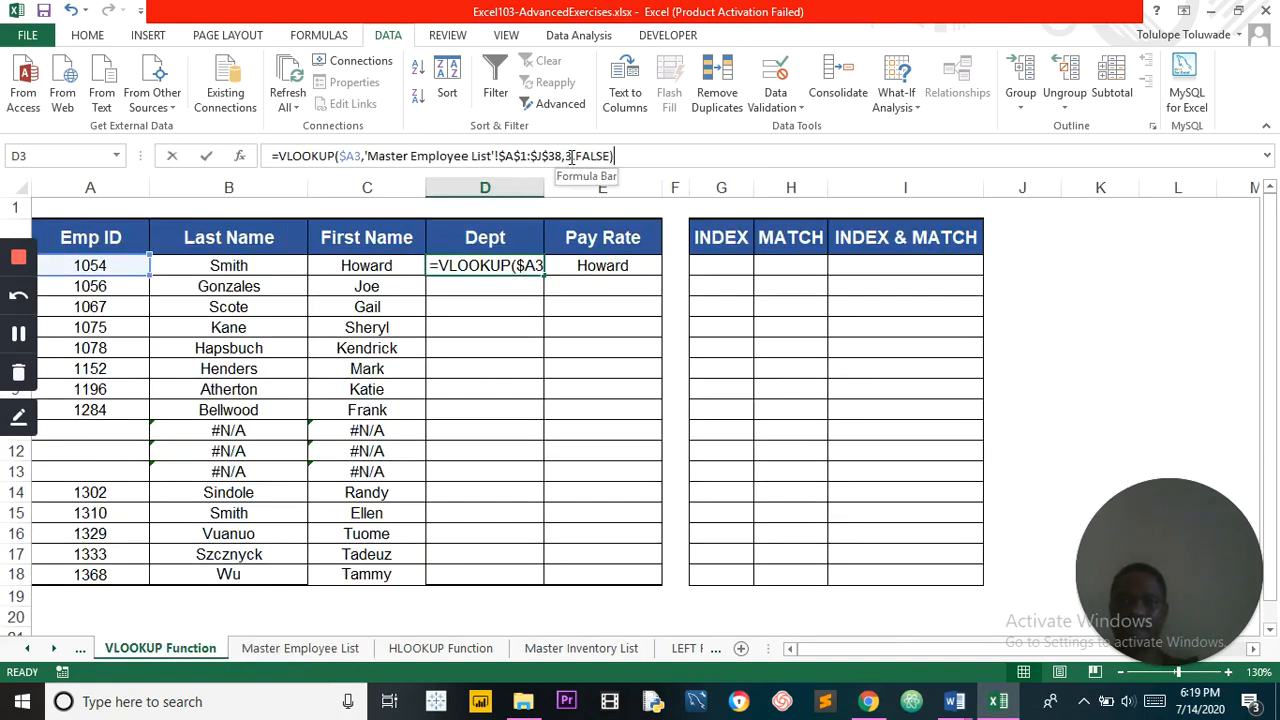
pyautogui.press('BackSpace')
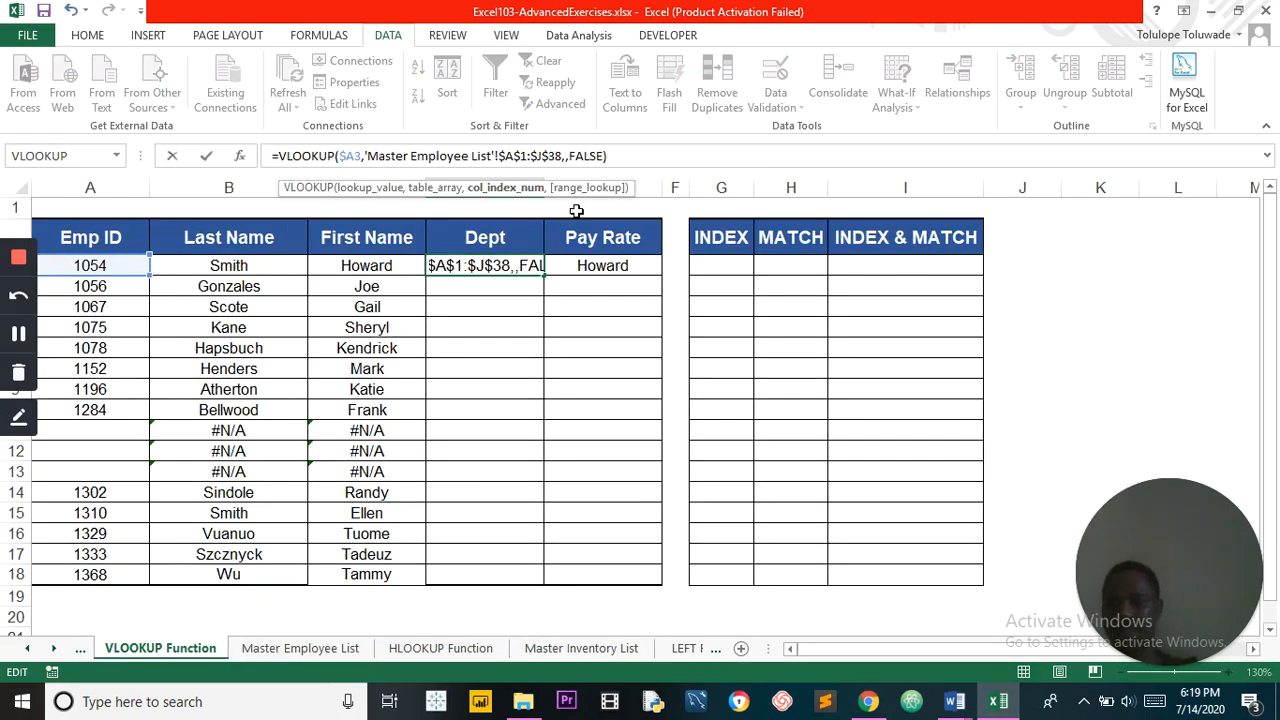
pyautogui.write('4')
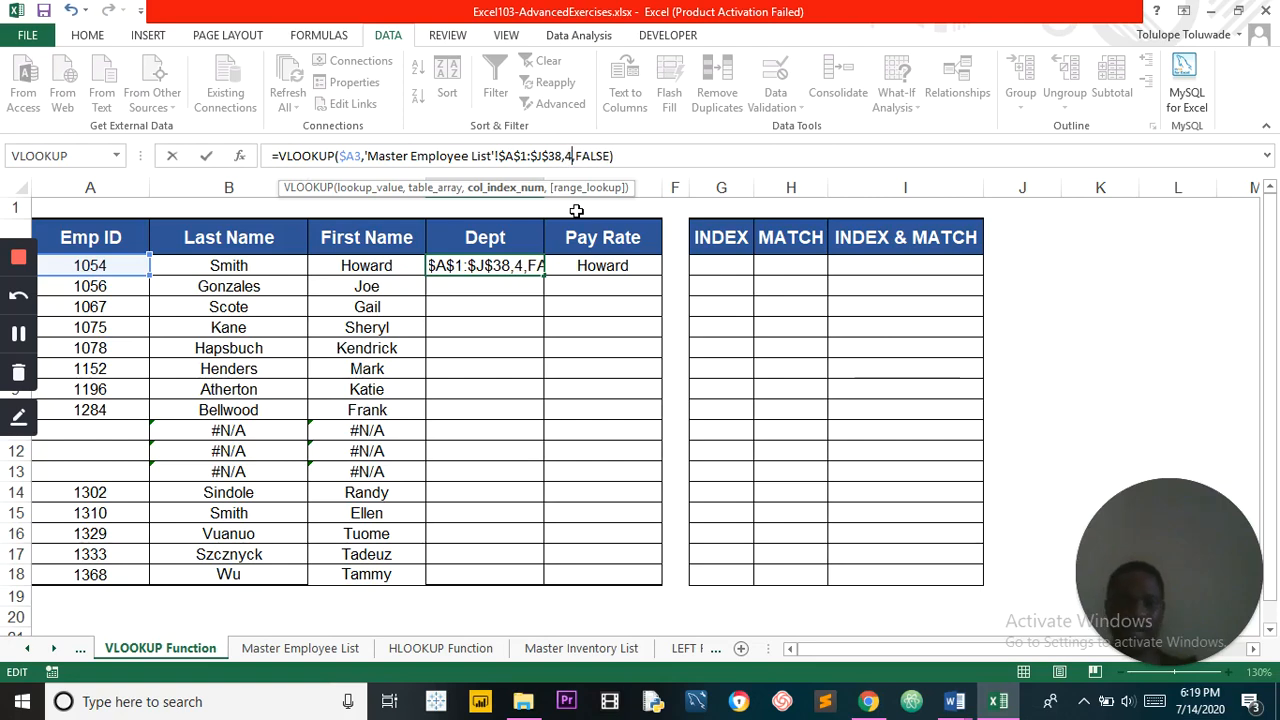
pyautogui.press('Return')
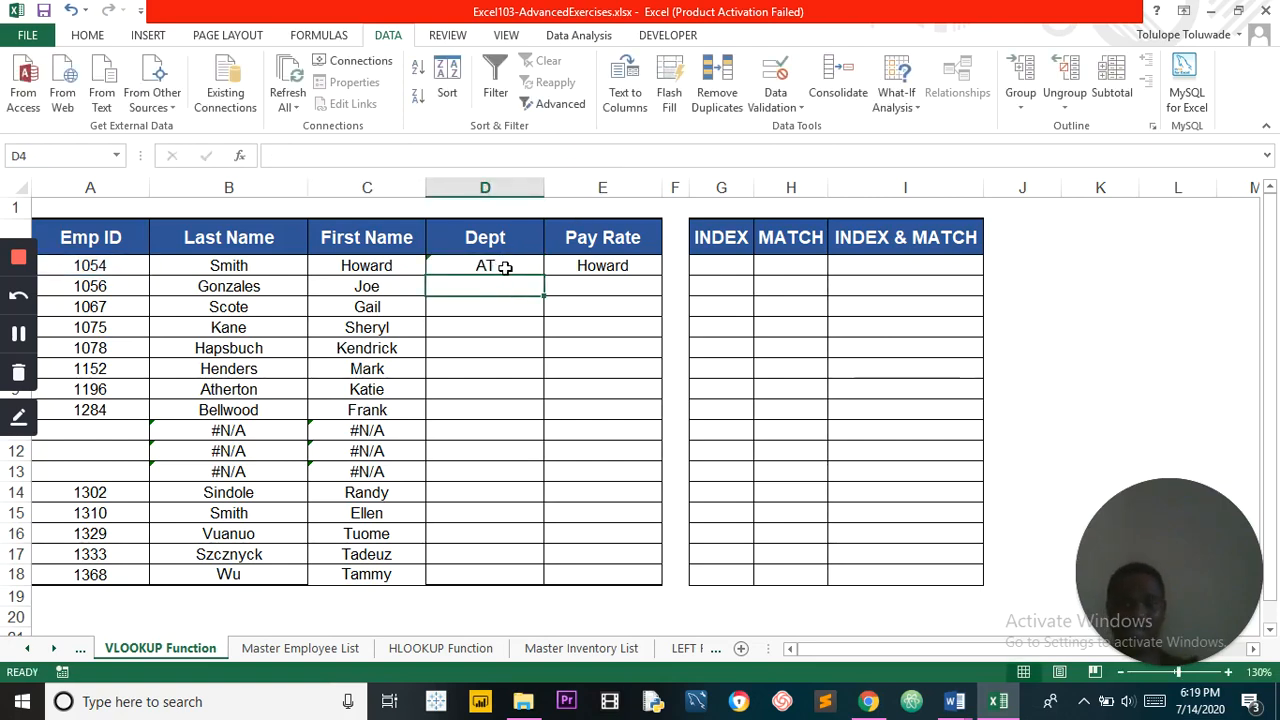
# Check the first employee's Dept against the Master Employee List and fill the D3 formula down to D18.
pyautogui.click(287, 648)
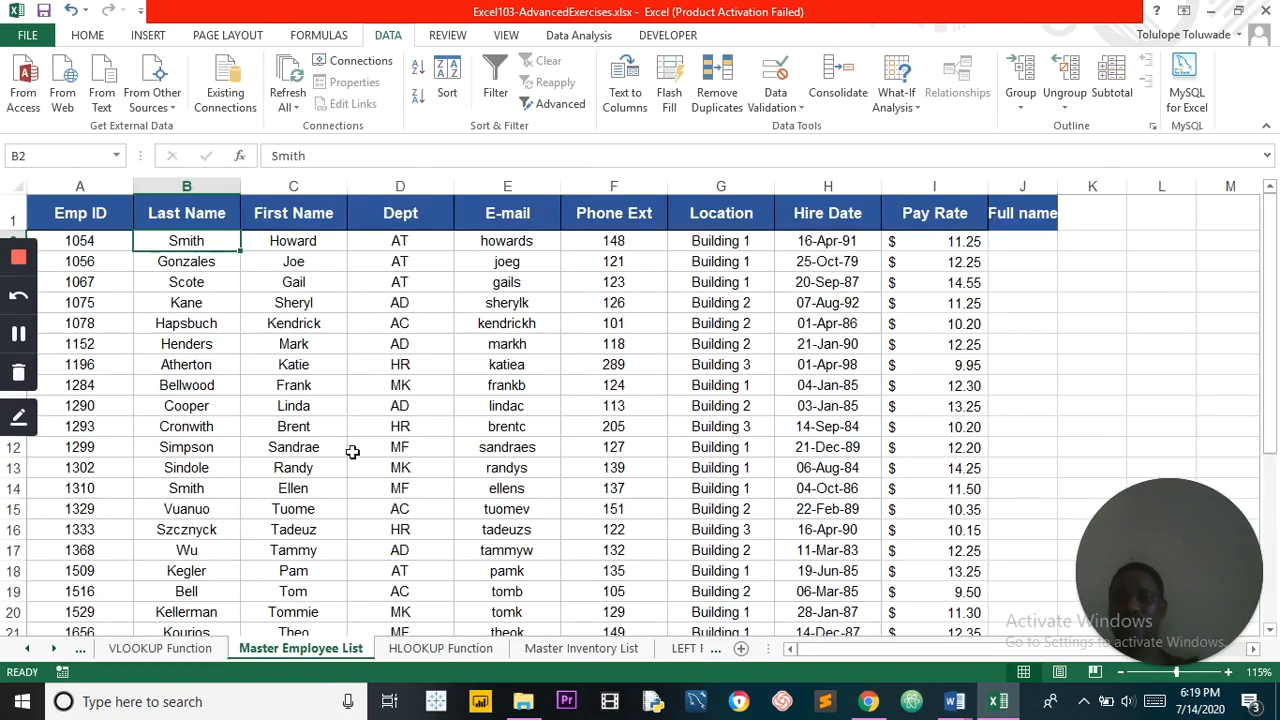
pyautogui.click(398, 242)
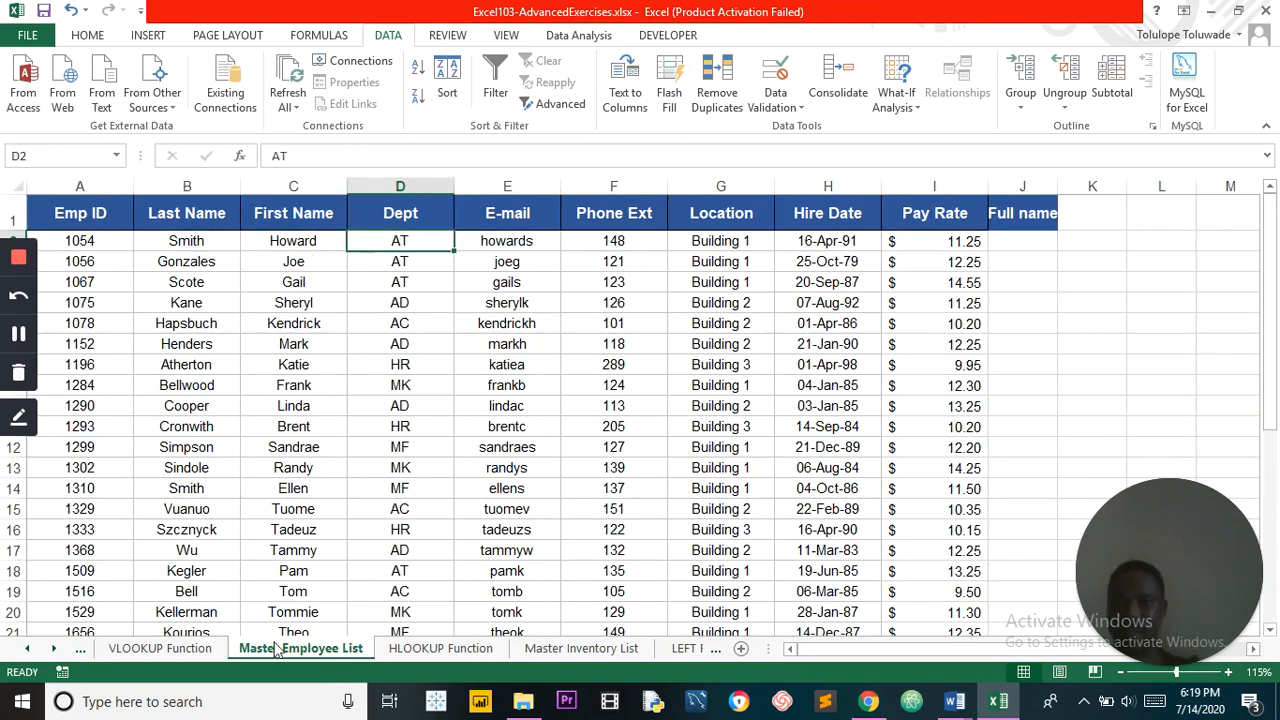
pyautogui.click(197, 650)
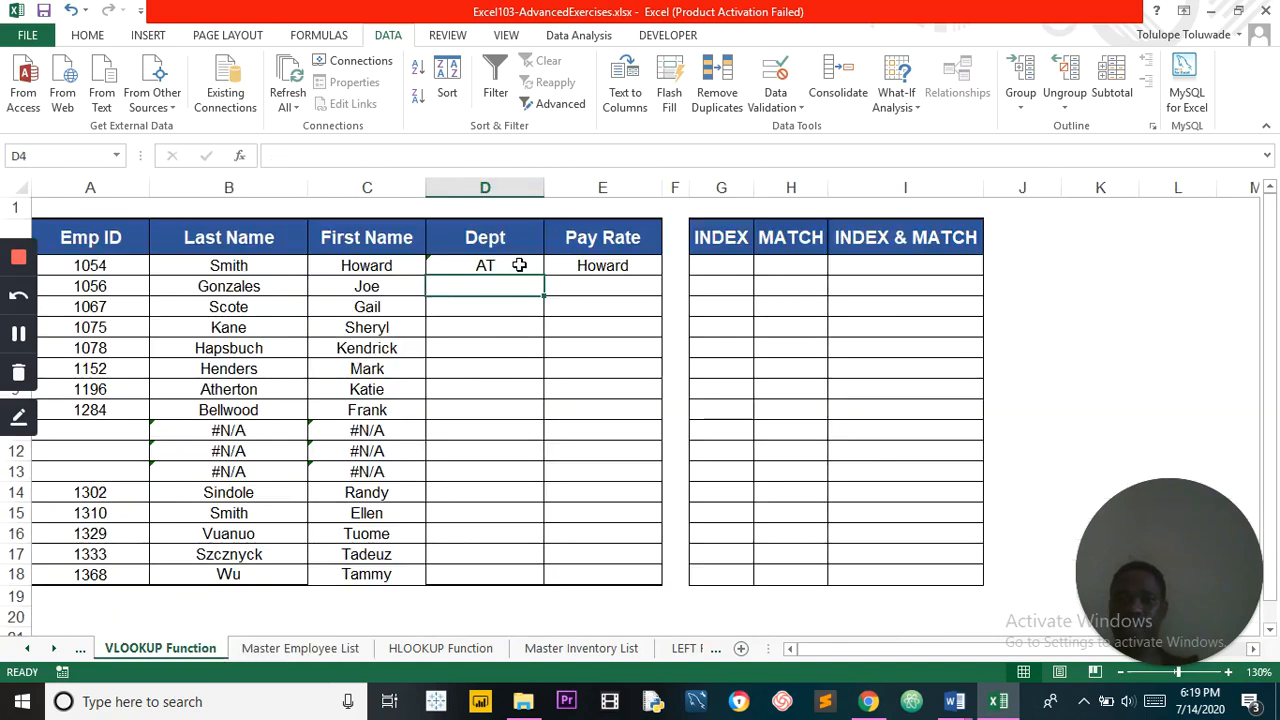
pyautogui.click(518, 266)
pyautogui.moveTo(543, 276); pyautogui.dragTo(547, 576)
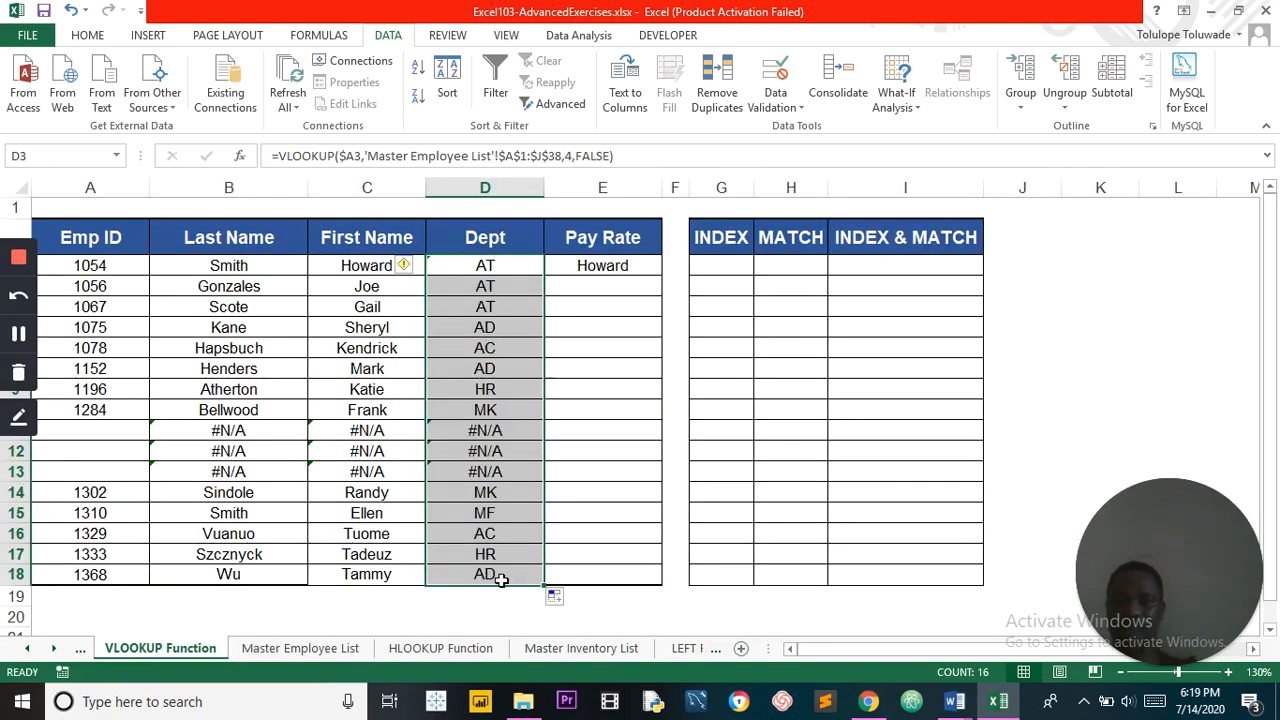
pyautogui.moveTo(297, 352); pyautogui.dragTo(405, 312)
# Check the Pay Rate column's position in the Master Employee List and set the column index of the E3 VLOOKUP formula to 9.
pyautogui.click(612, 266)
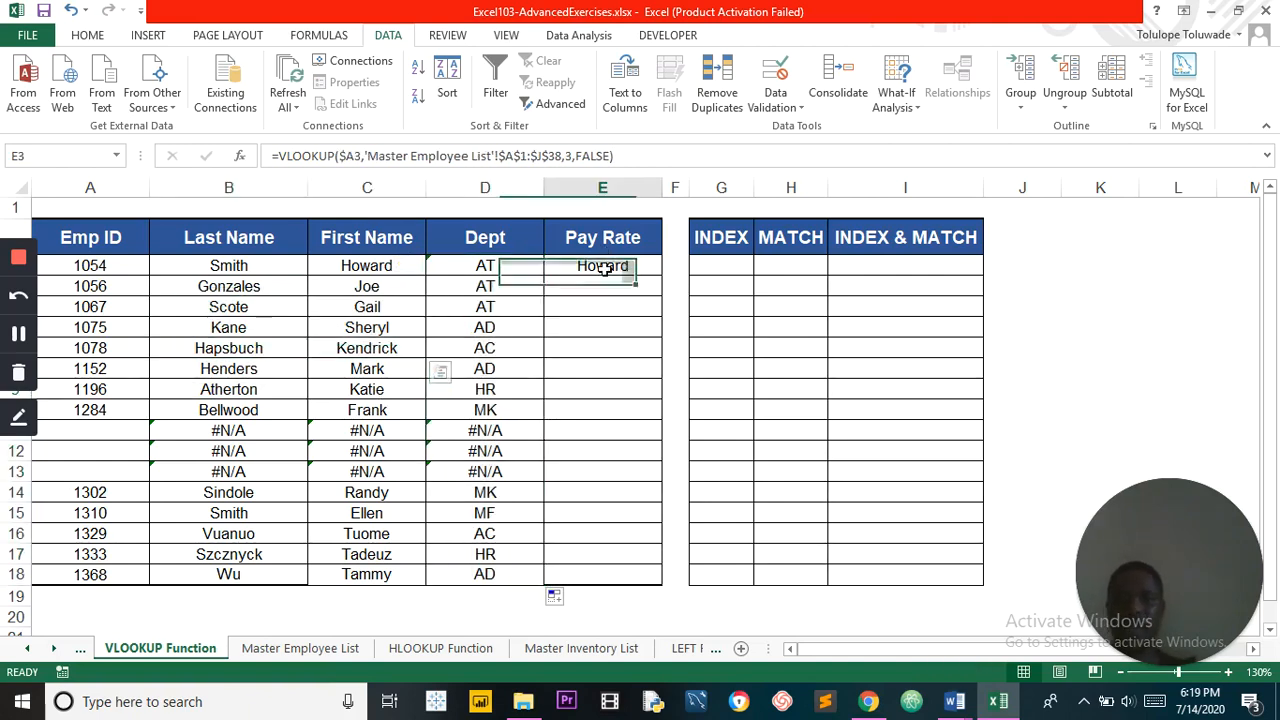
pyautogui.click(282, 651)
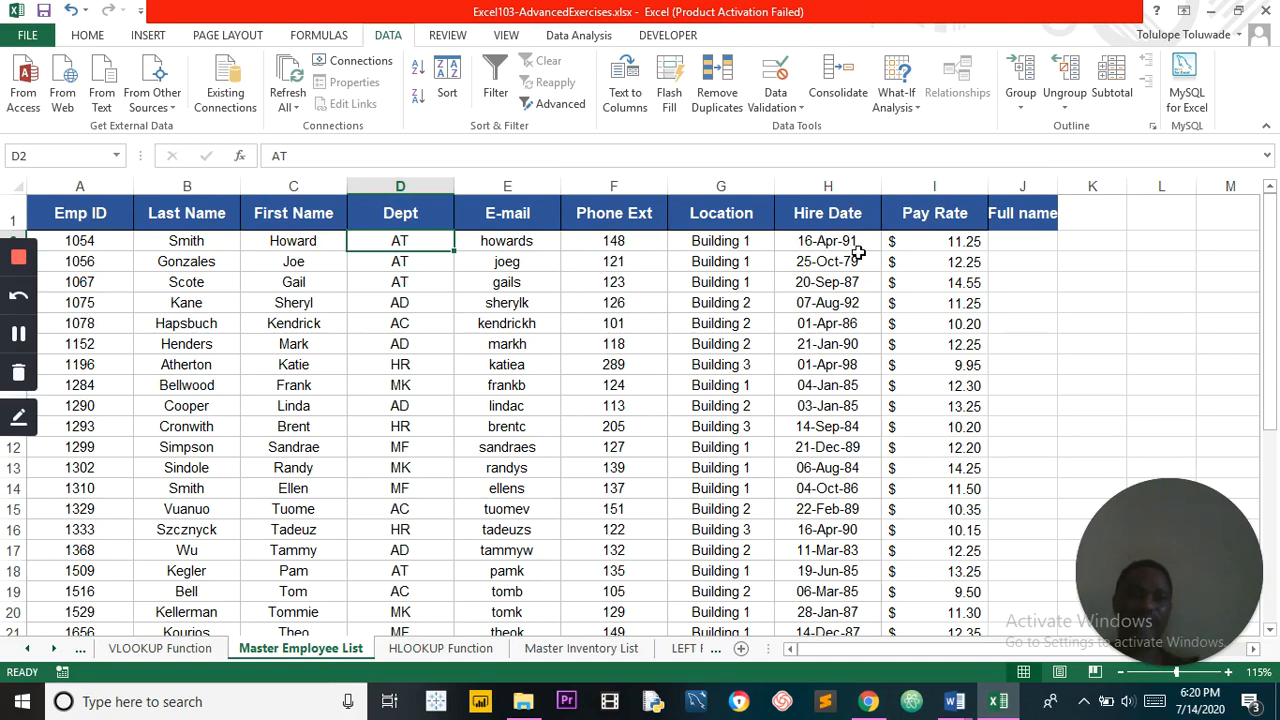
pyautogui.click(183, 649)
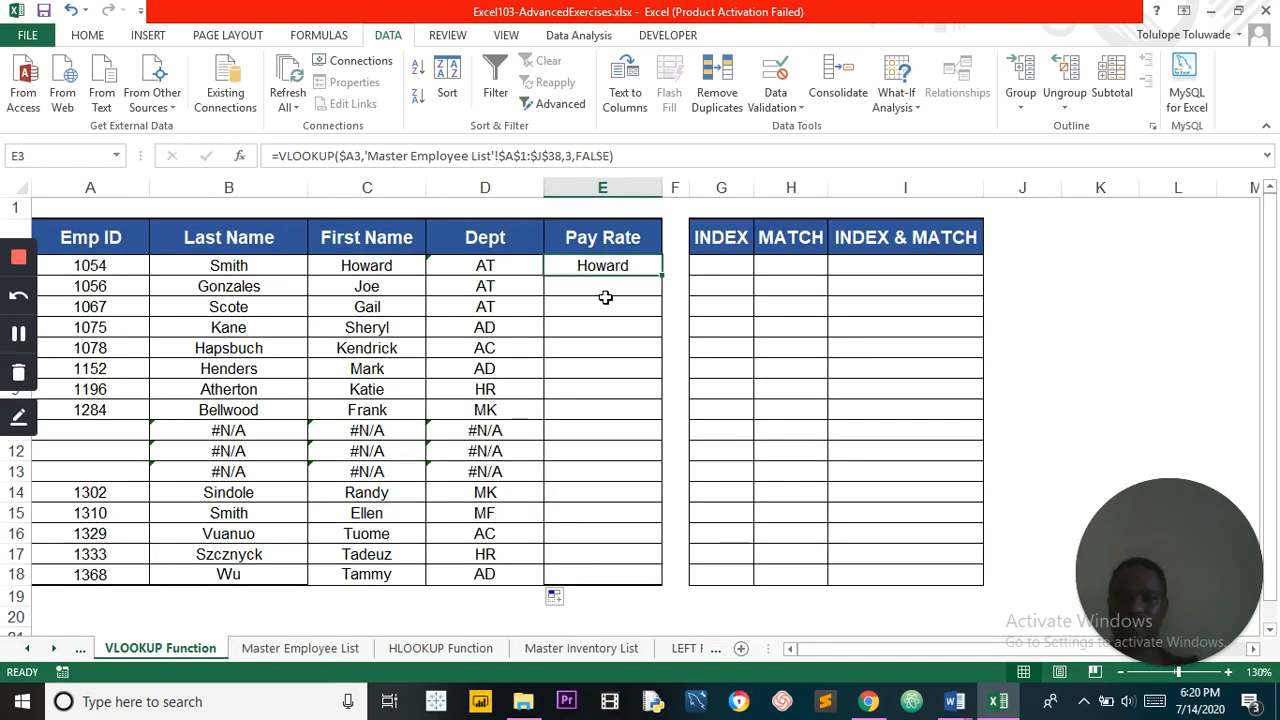
pyautogui.press('Down')
pyautogui.press('Down')
pyautogui.click(603, 267)
pyautogui.click(570, 157)
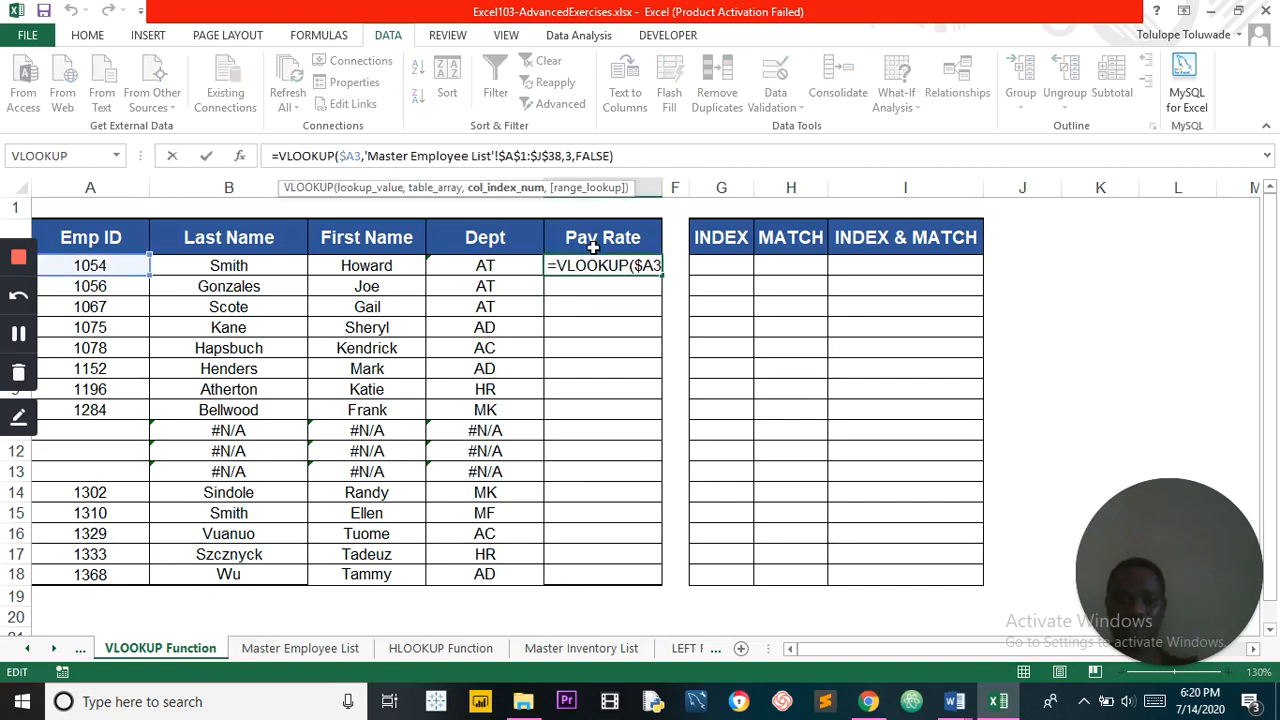
pyautogui.press('BackSpace')
pyautogui.write('9')
pyautogui.press('Return')
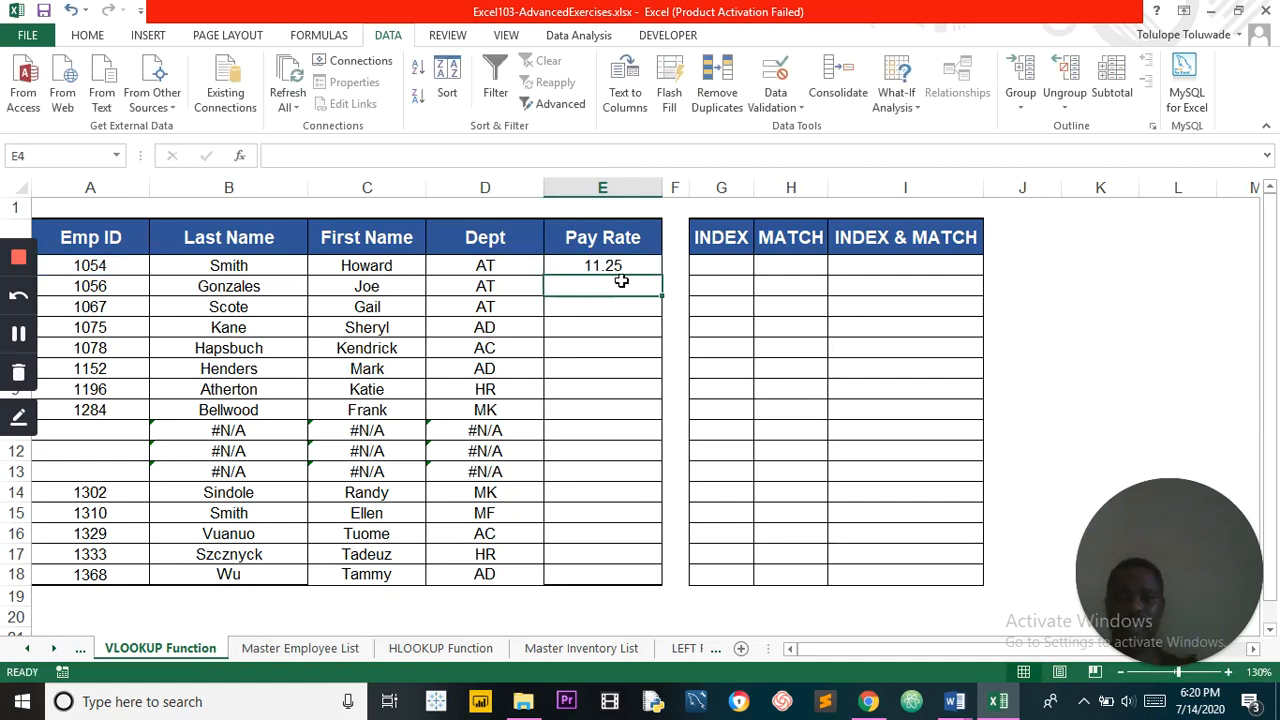
# Check the first employee's Pay Rate against the Master Employee List and fill the E3 formula down to E18.
pyautogui.click(600, 264)
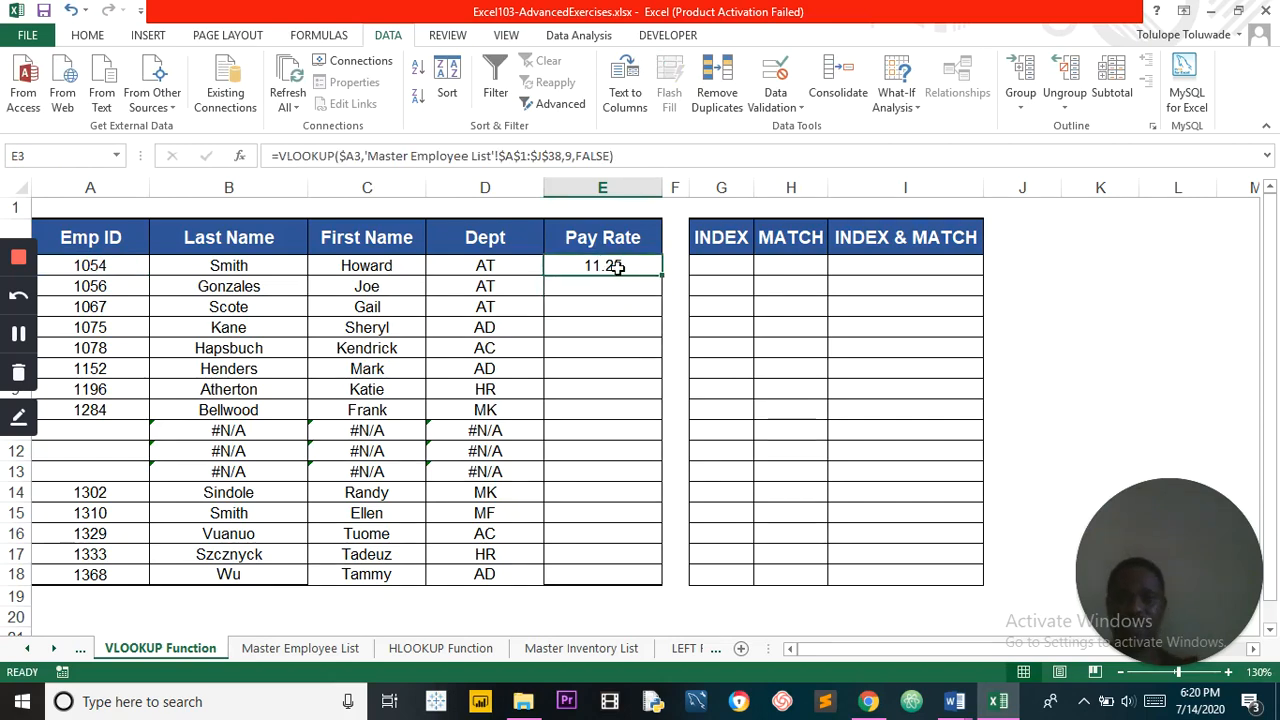
pyautogui.click(287, 652)
pyautogui.click(970, 243)
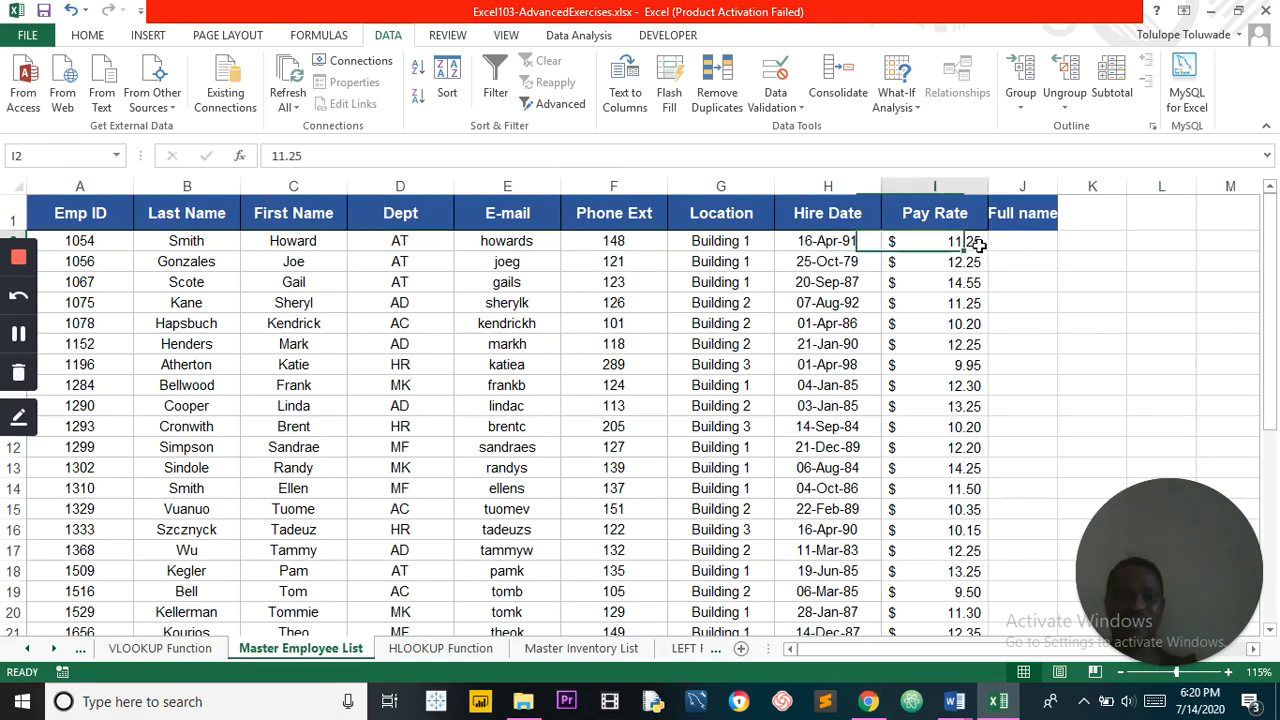
pyautogui.click(166, 651)
pyautogui.moveTo(661, 275); pyautogui.dragTo(656, 582)
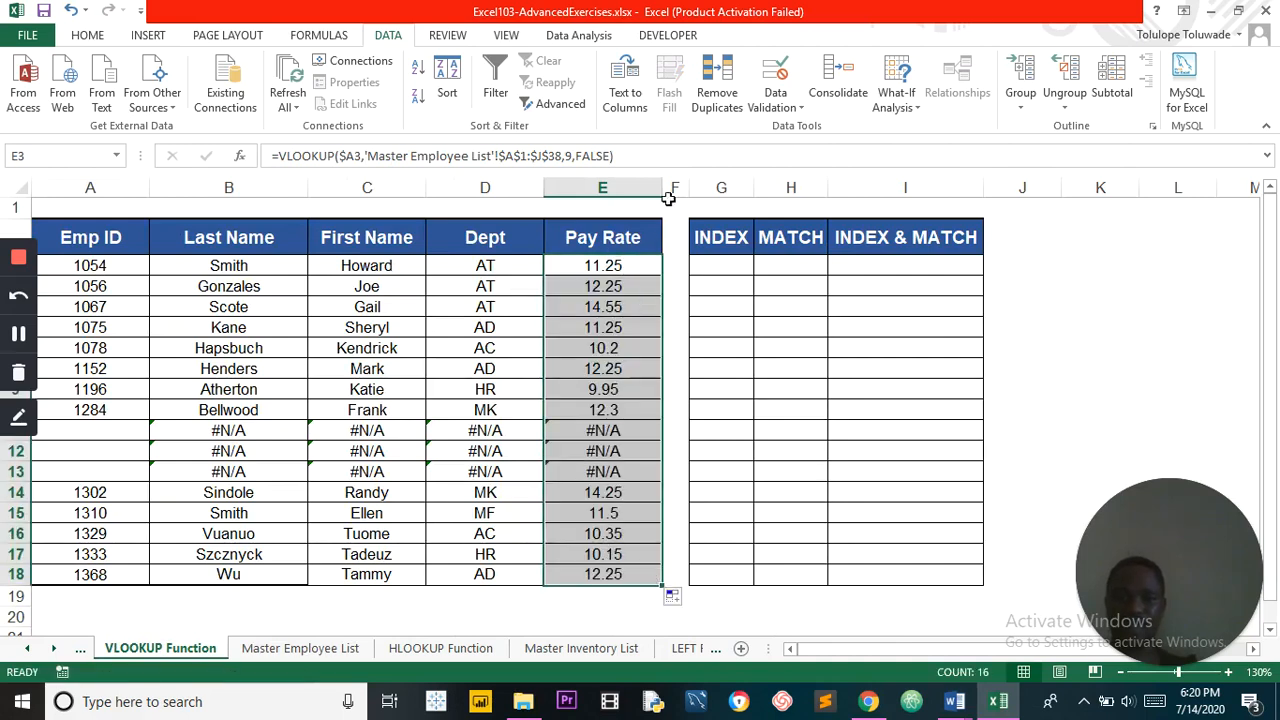
# Format the Pay Rate values in E3:E18 as Currency with the $ symbol and two decimal places.
pyautogui.click(87, 35)
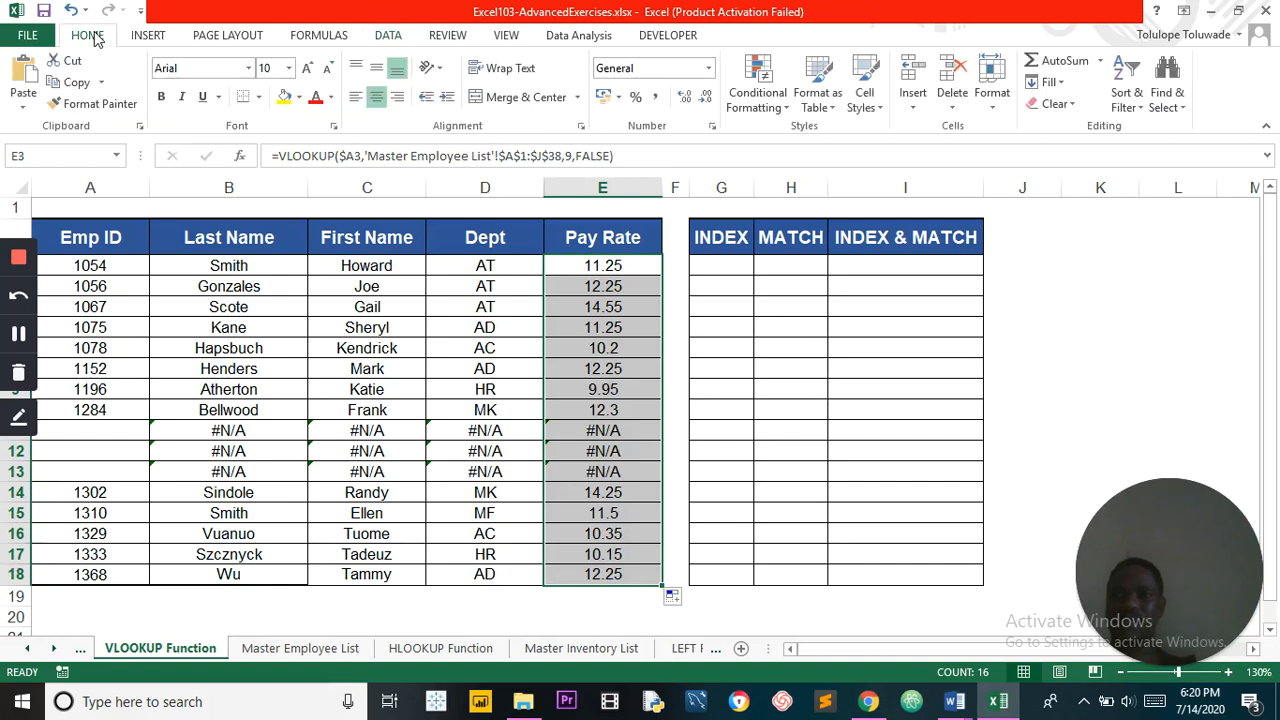
pyautogui.click(709, 70)
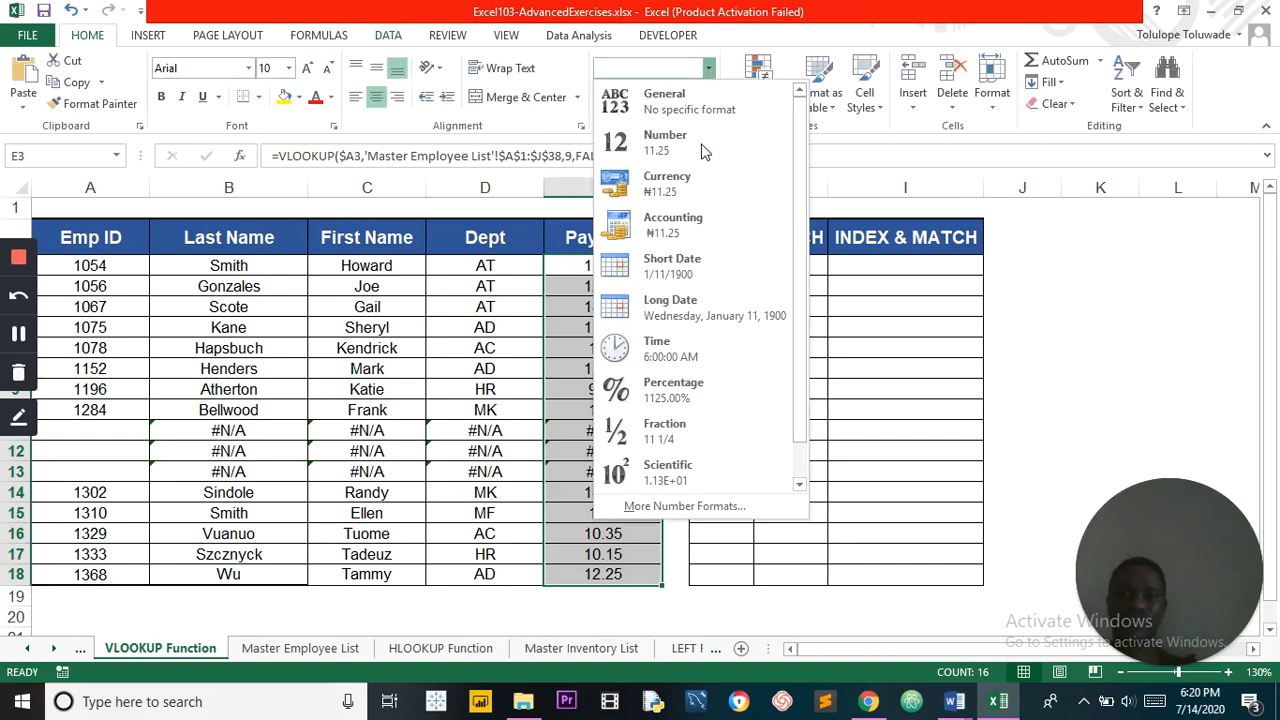
pyautogui.click(681, 507)
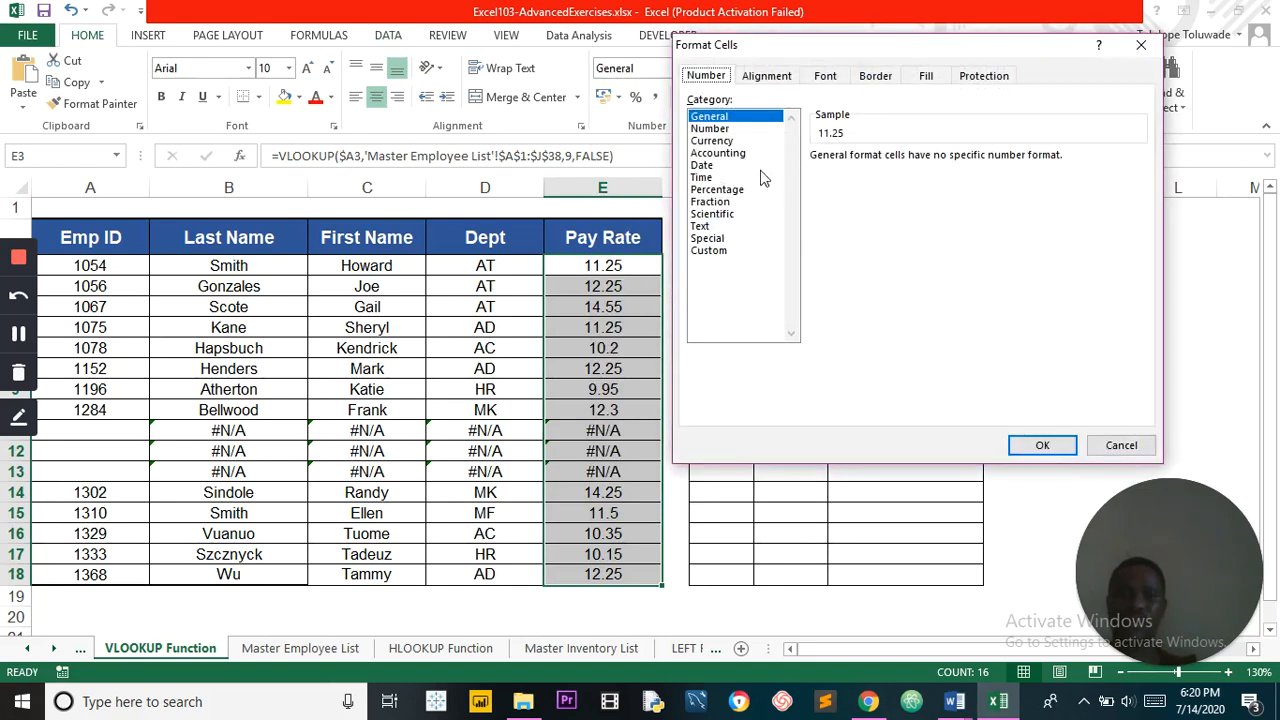
pyautogui.click(712, 141)
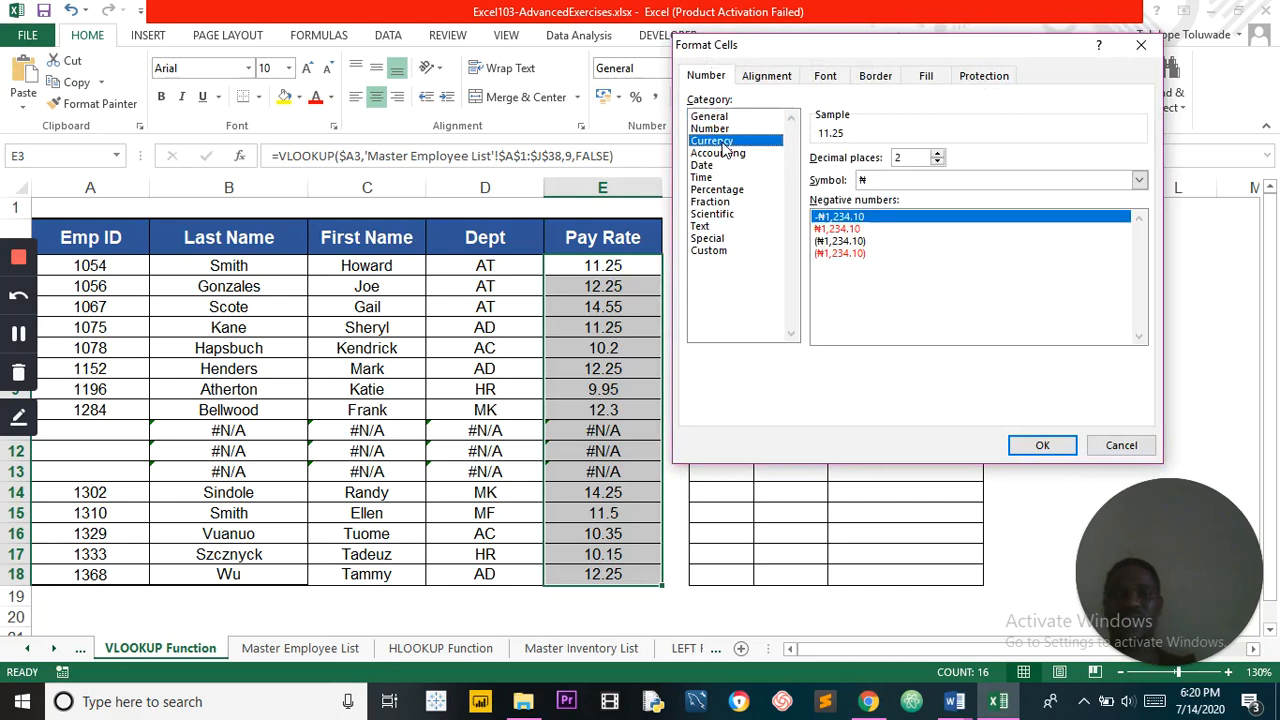
pyautogui.click(1137, 181)
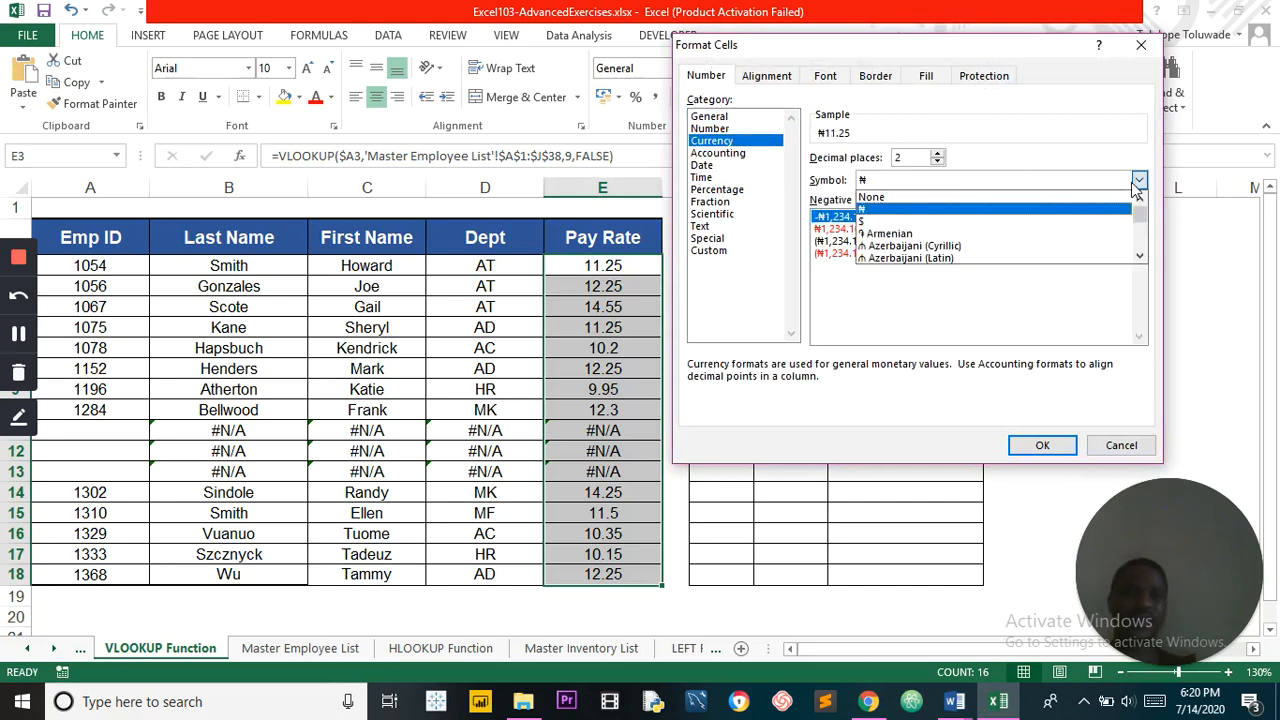
pyautogui.click(1067, 222)
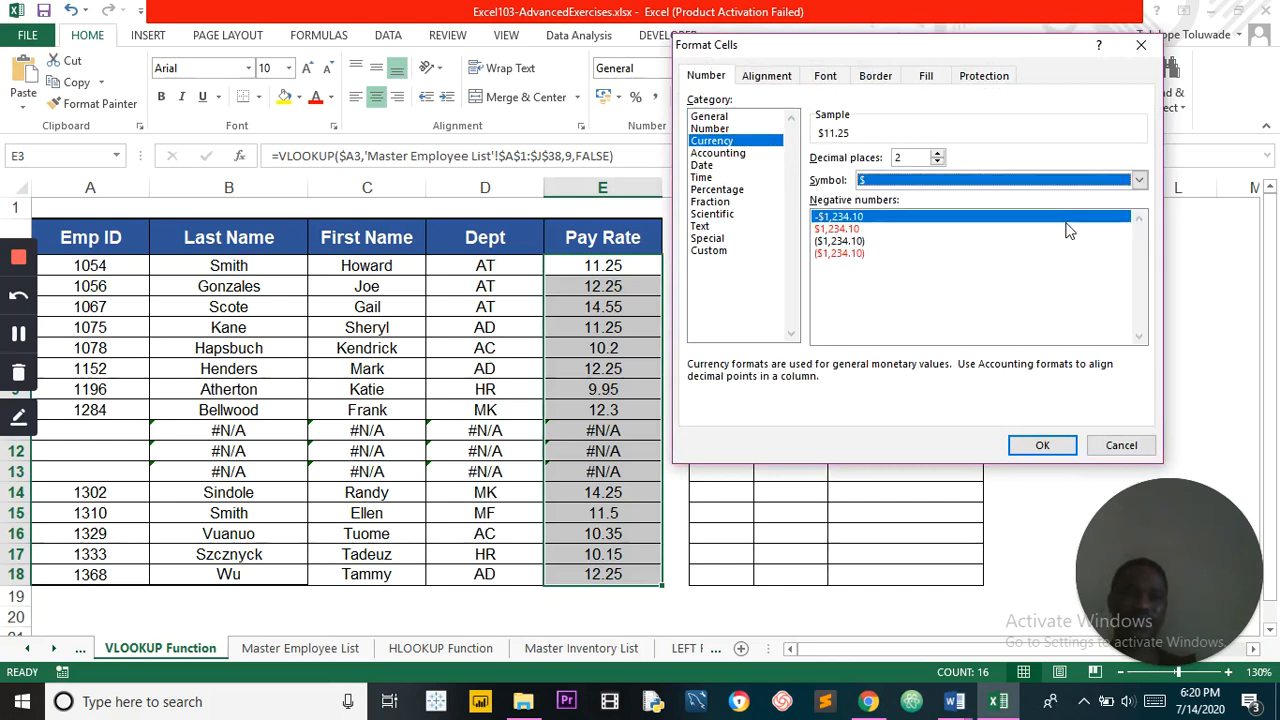
pyautogui.click(1045, 446)
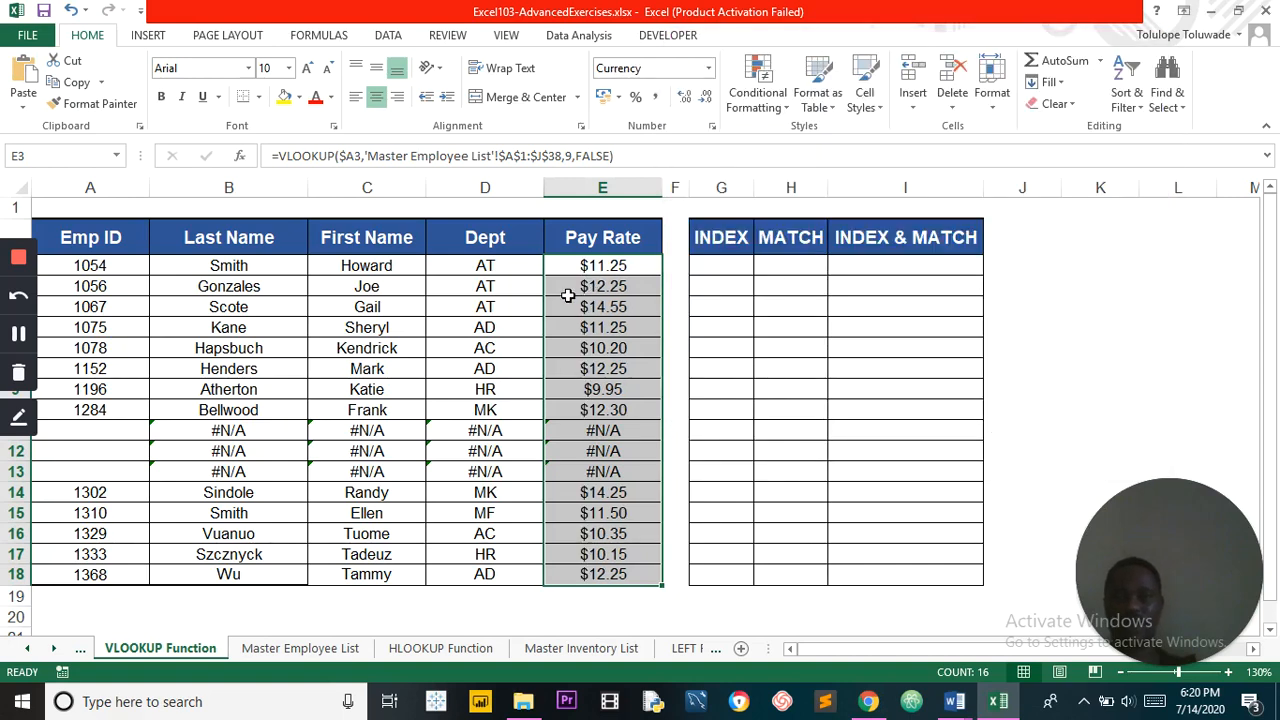
pyautogui.click(567, 292)
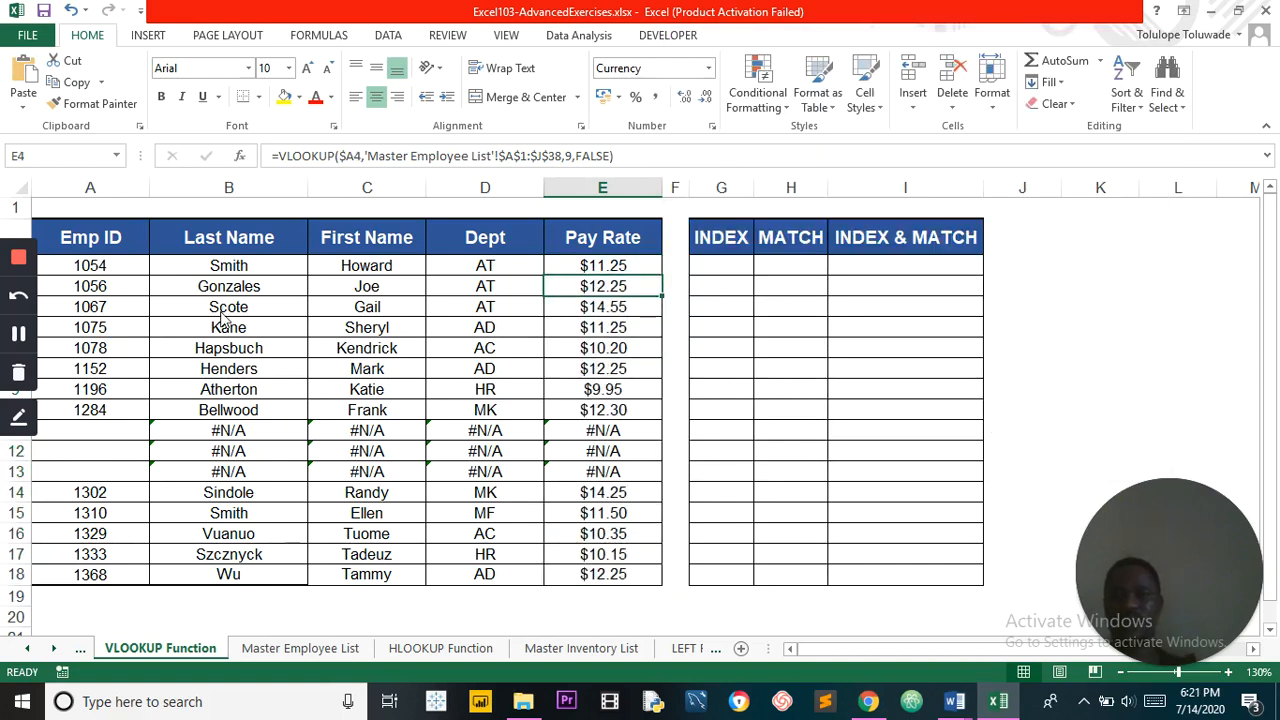